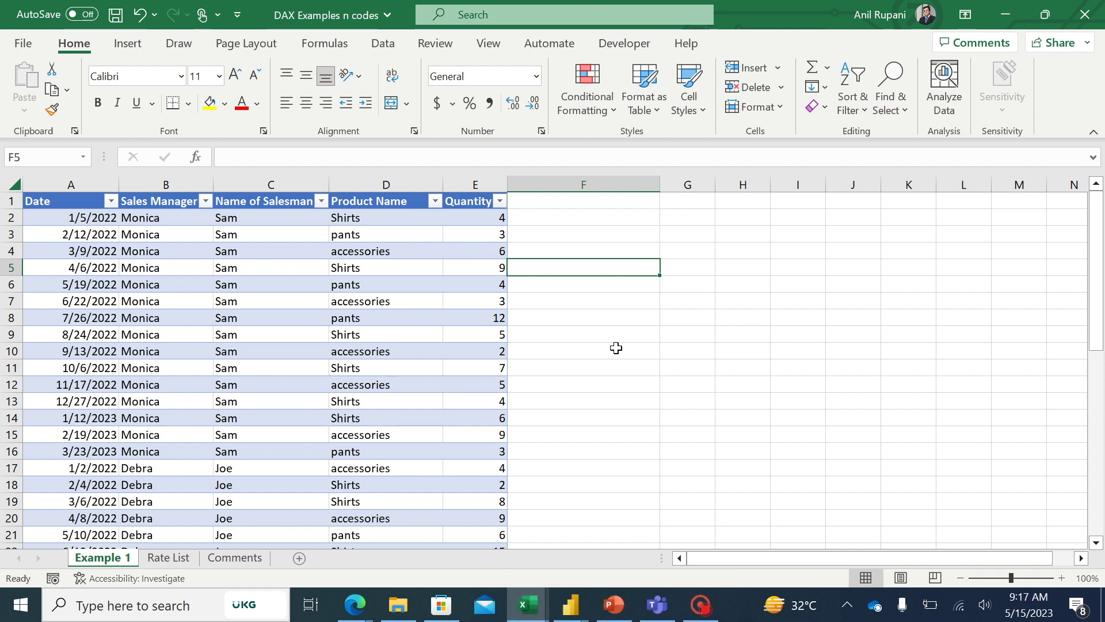
Look over the Rate List and Comments sheets in the Excel workbook
left_click(167, 558)
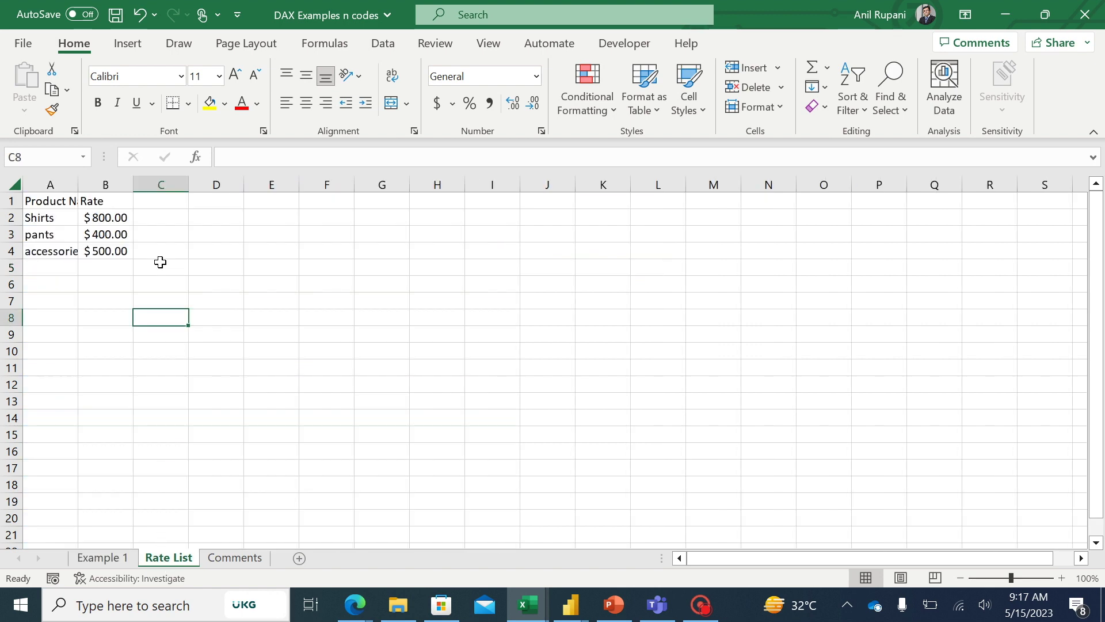
left_click(230, 558)
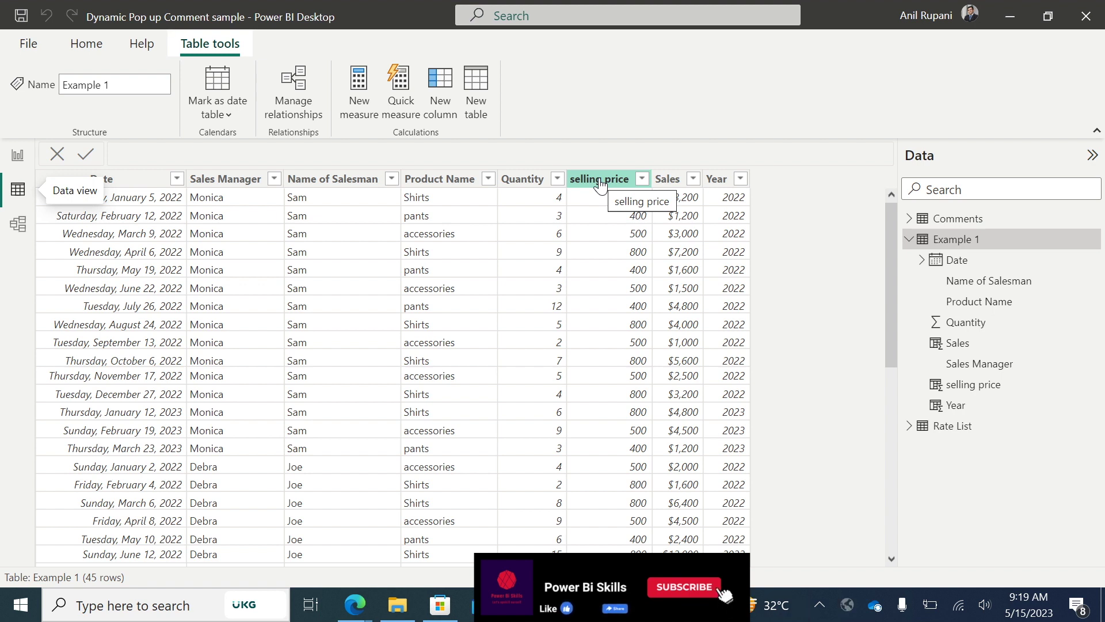
left_click(600, 180)
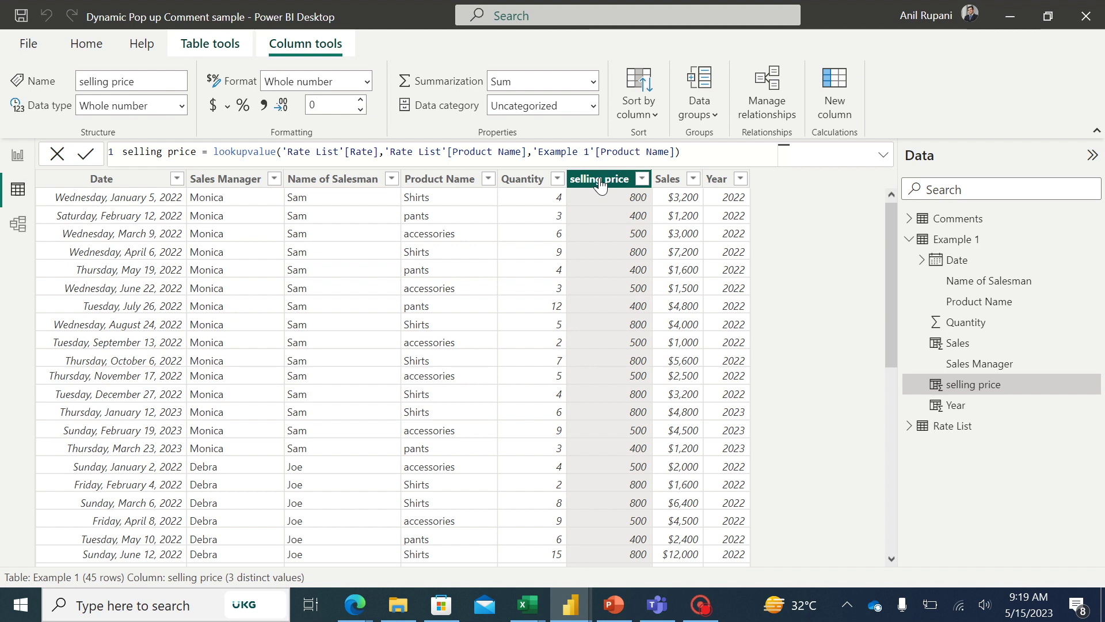
left_click(669, 179)
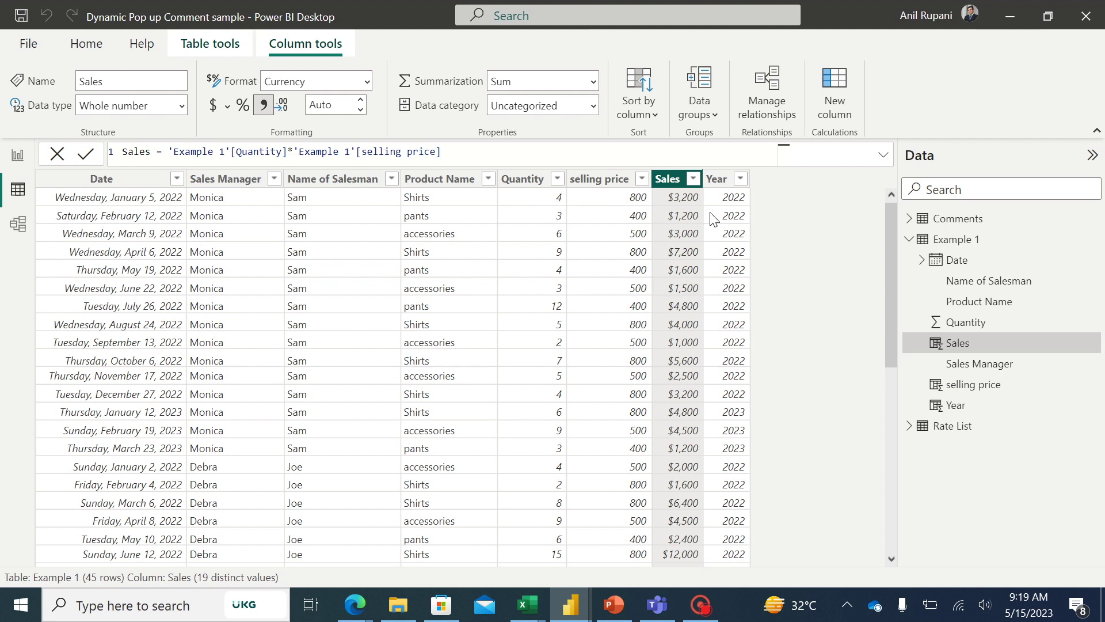
left_click(723, 182)
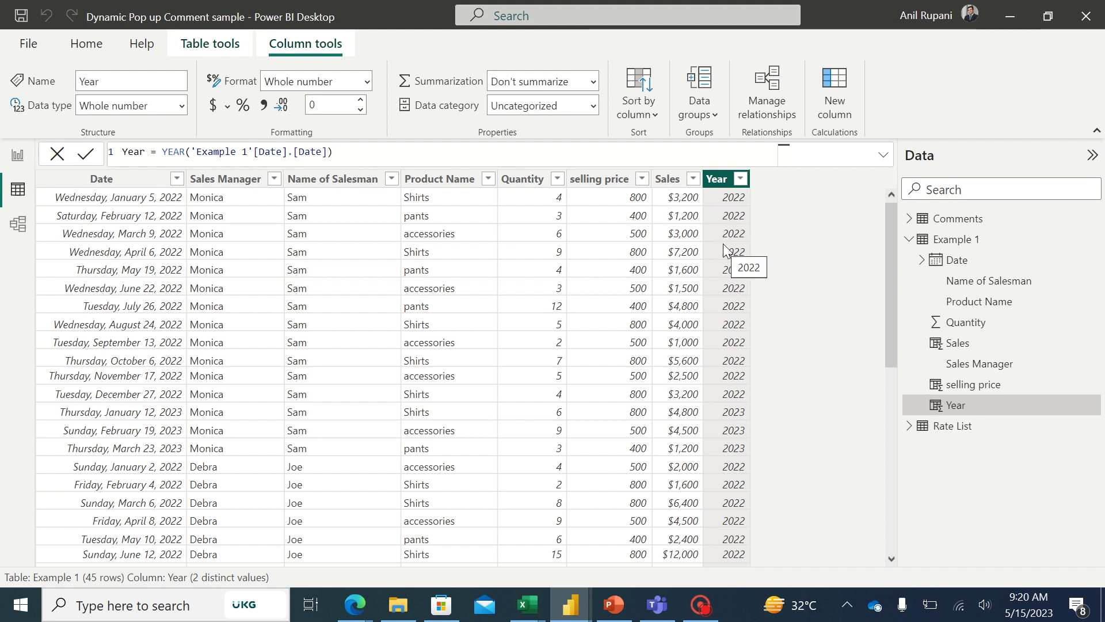
Preview the Comments table, return to Example 1, then view the model diagram
left_click(949, 219)
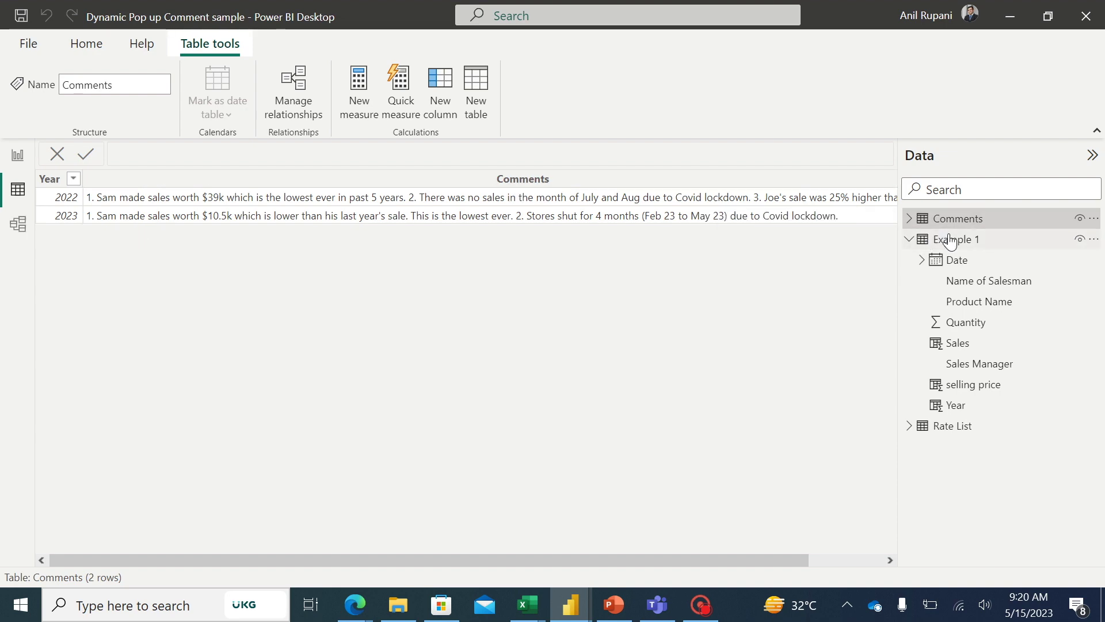
left_click(950, 240)
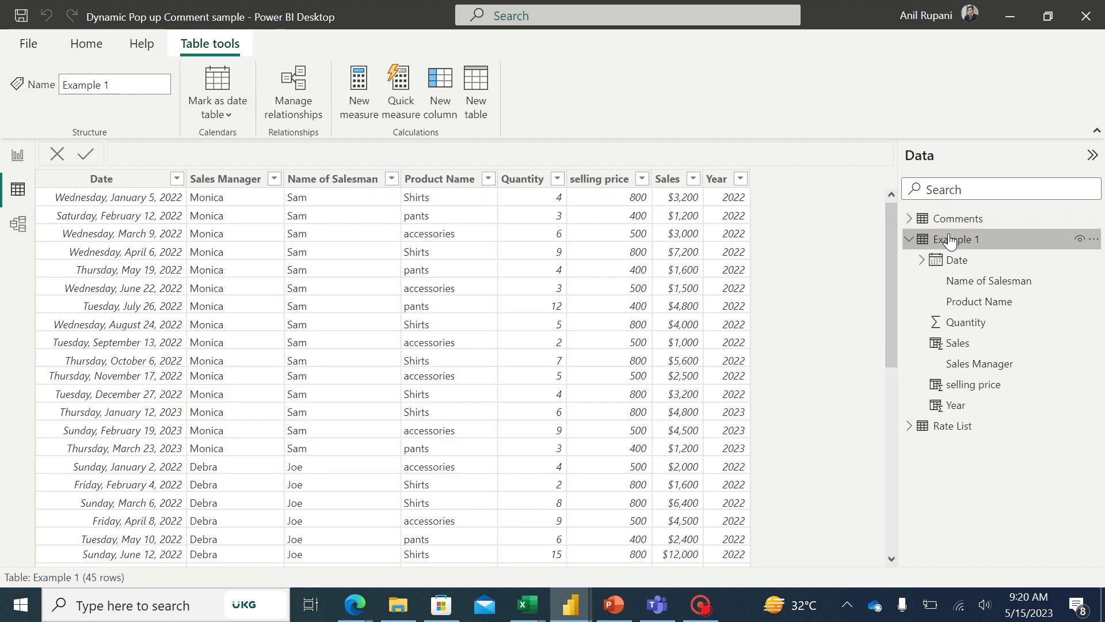
left_click(17, 225)
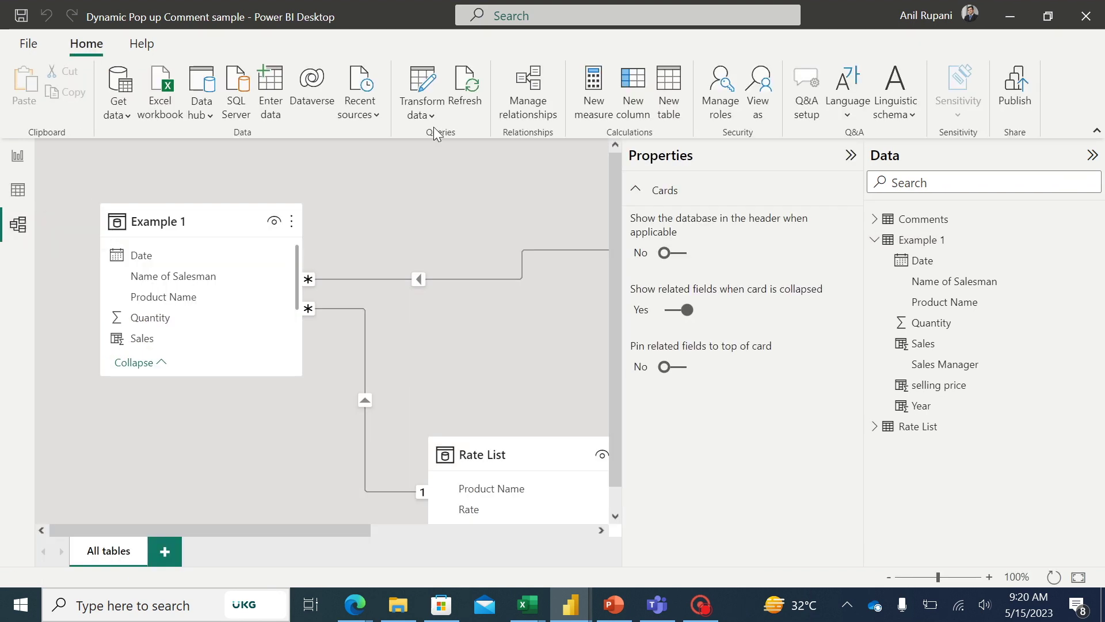
left_click(534, 108)
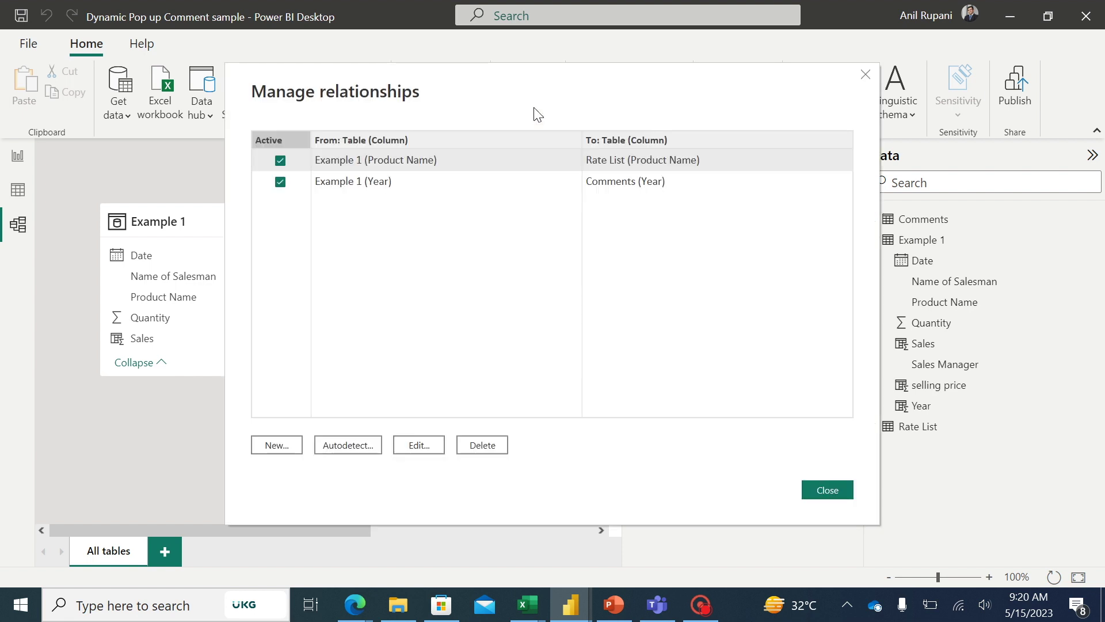
left_click(275, 446)
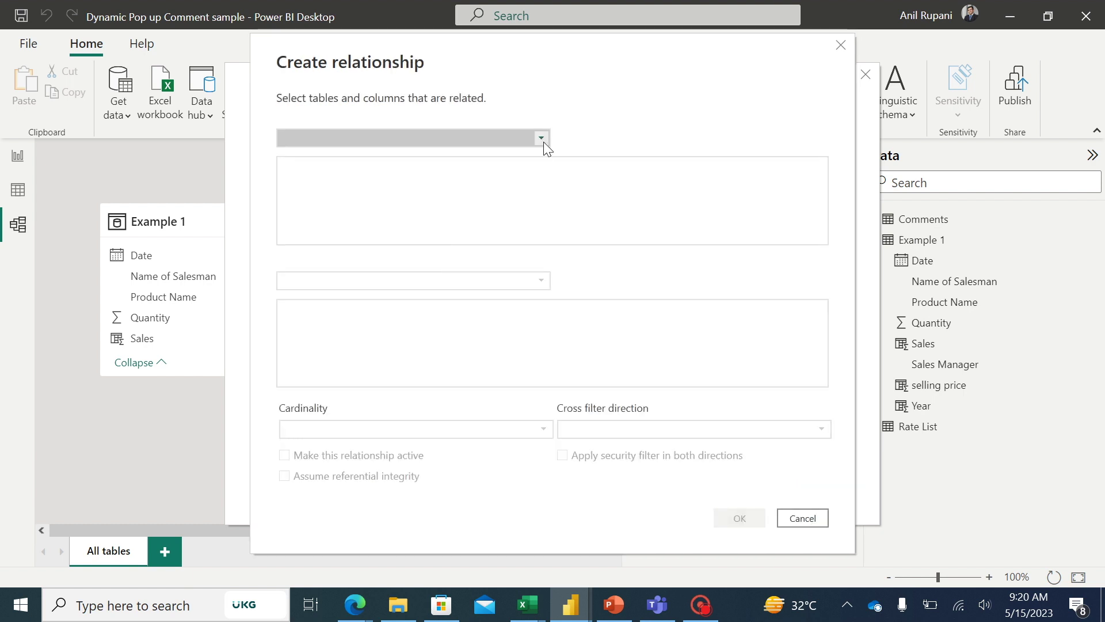
left_click(543, 137)
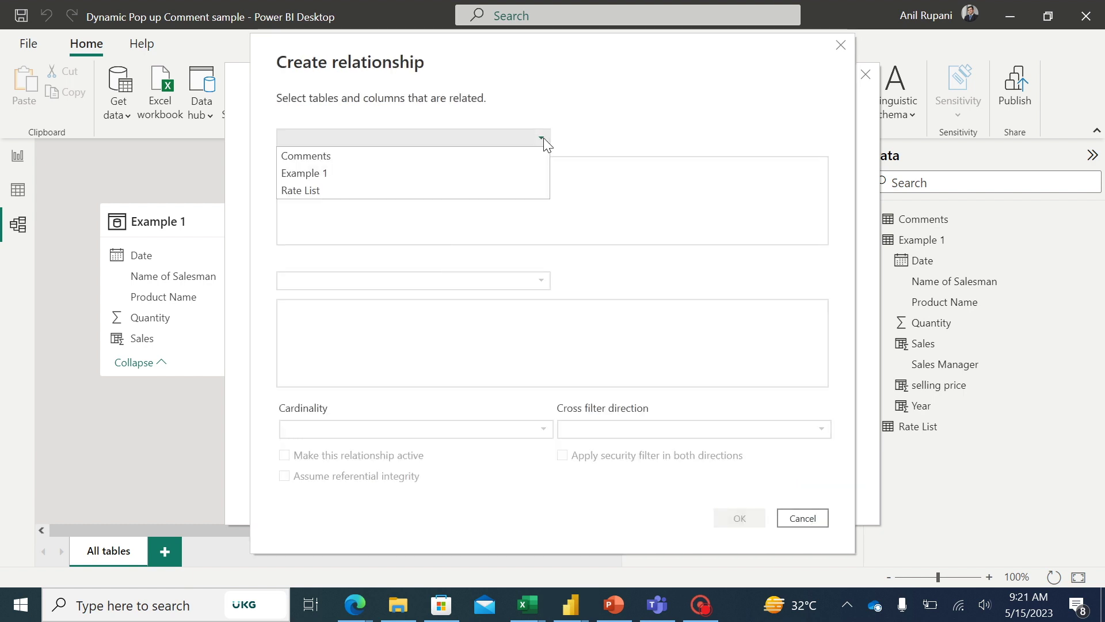
left_click(348, 174)
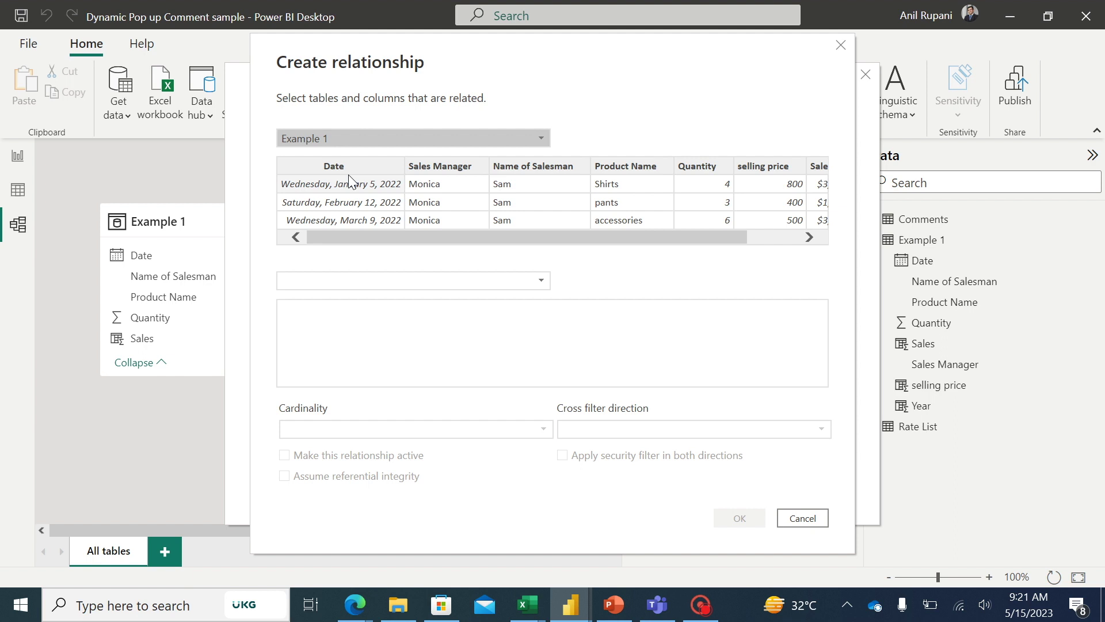
left_click_drag(530, 236, 640, 232)
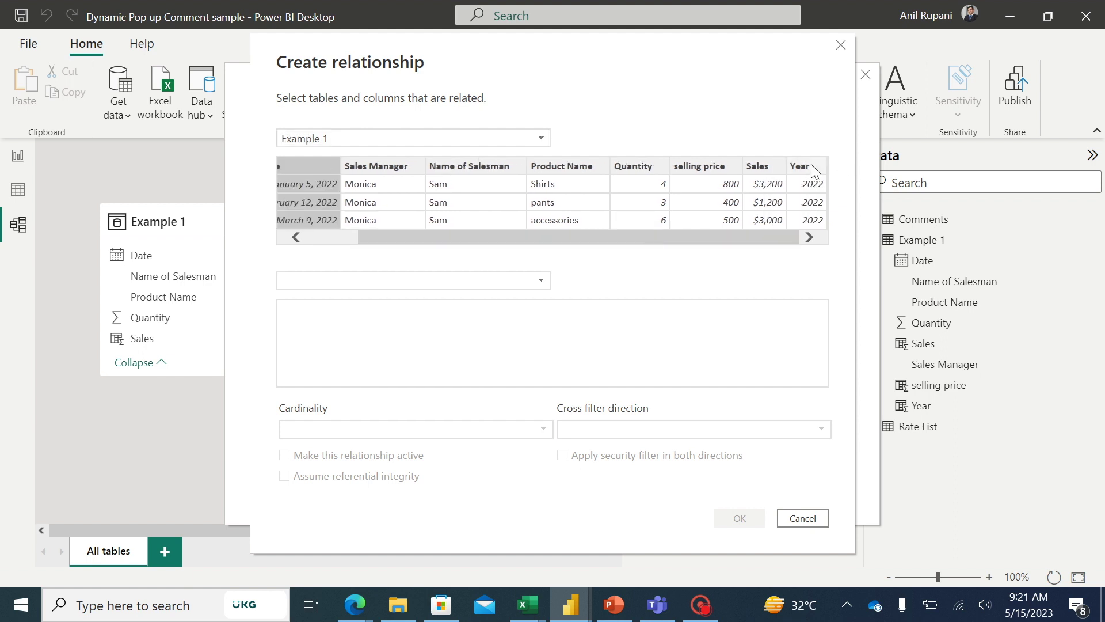
left_click(537, 281)
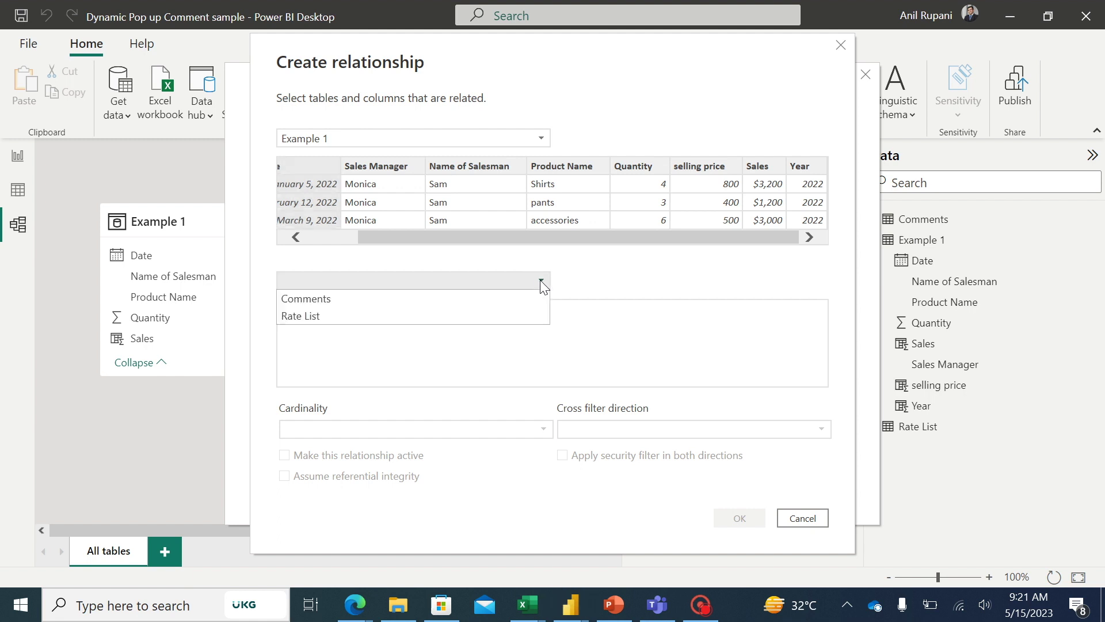
left_click(332, 299)
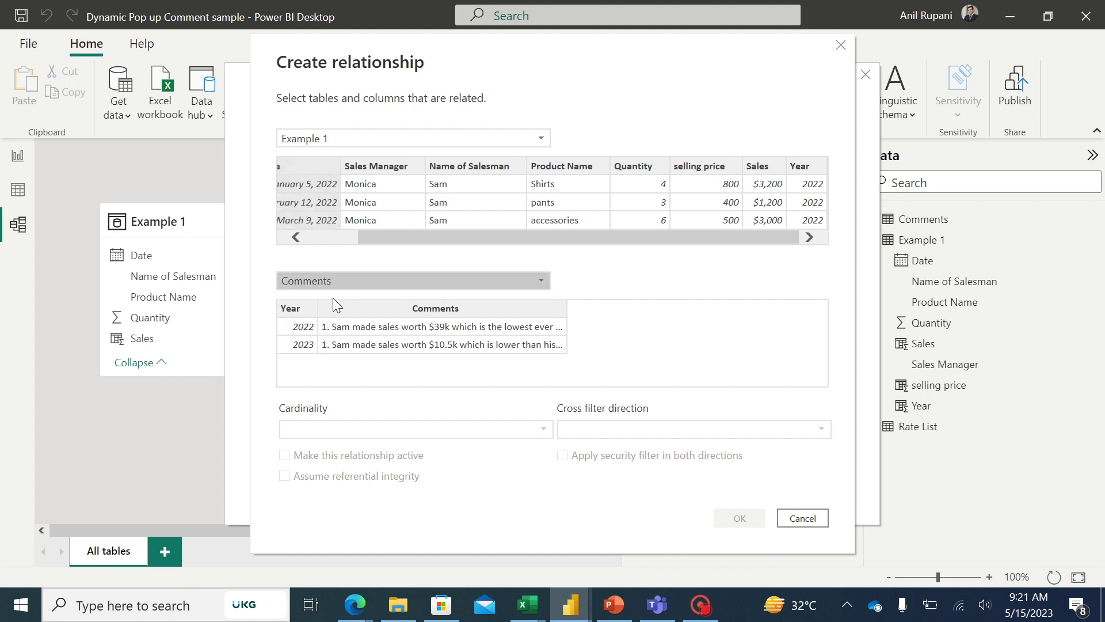
left_click(296, 313)
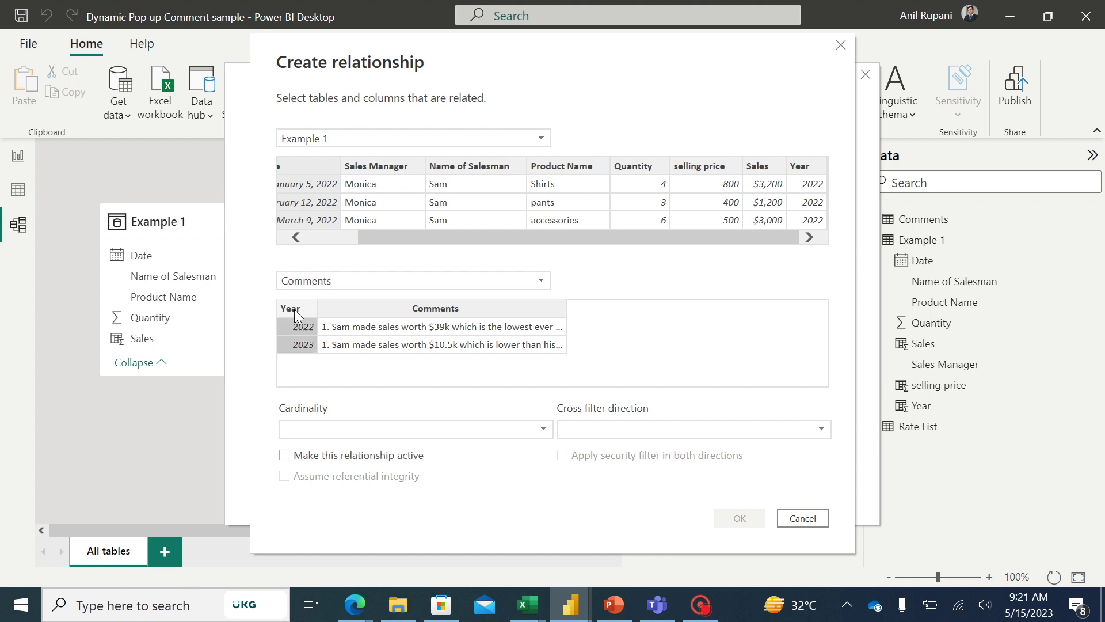
left_click(800, 172)
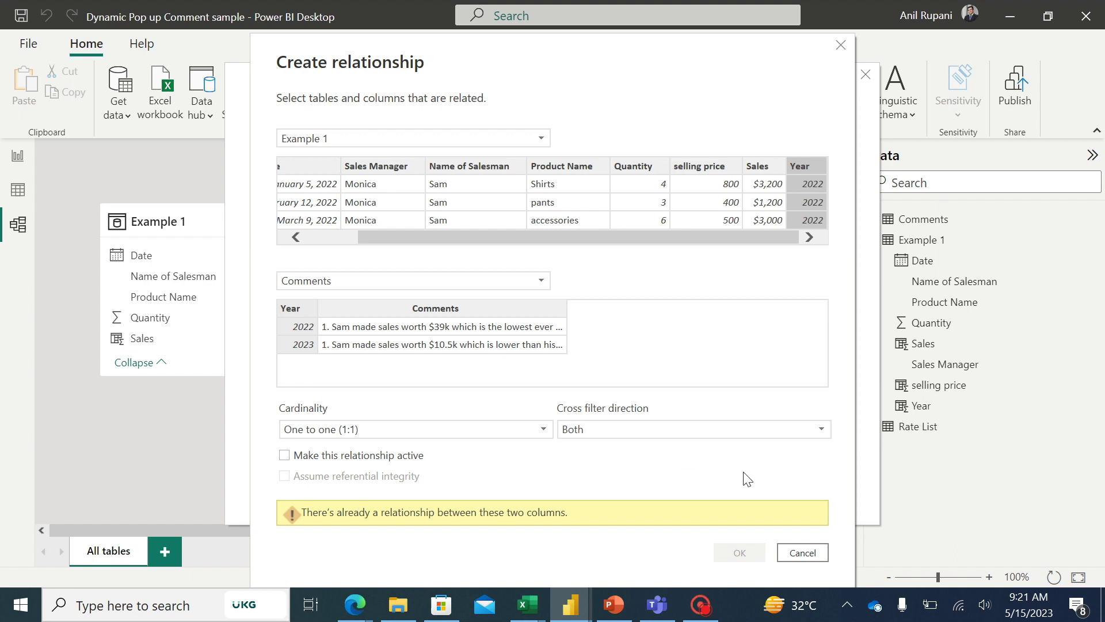
left_click(841, 45)
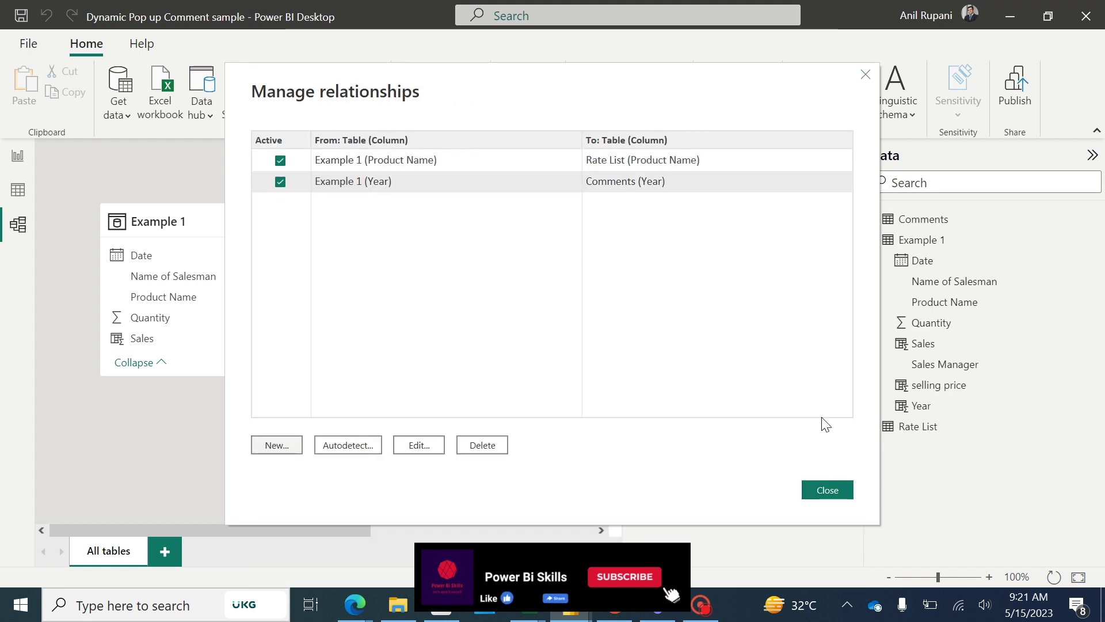
left_click(866, 76)
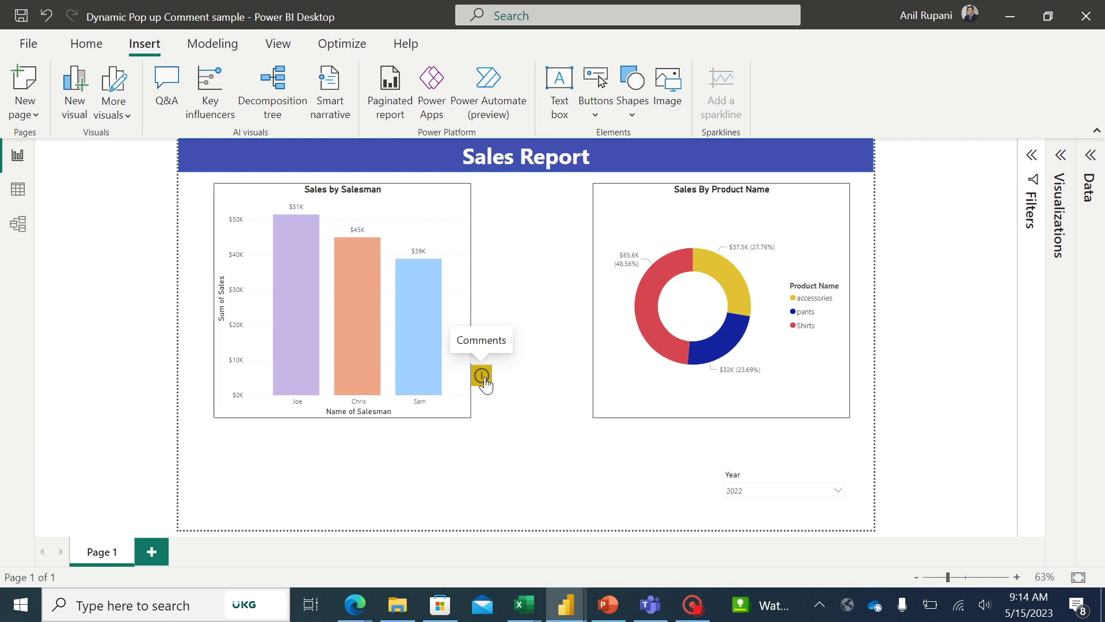
Show the 2022 comments callout with the info button, then hide it with the back arrow
left_click(482, 377, "ctrl")
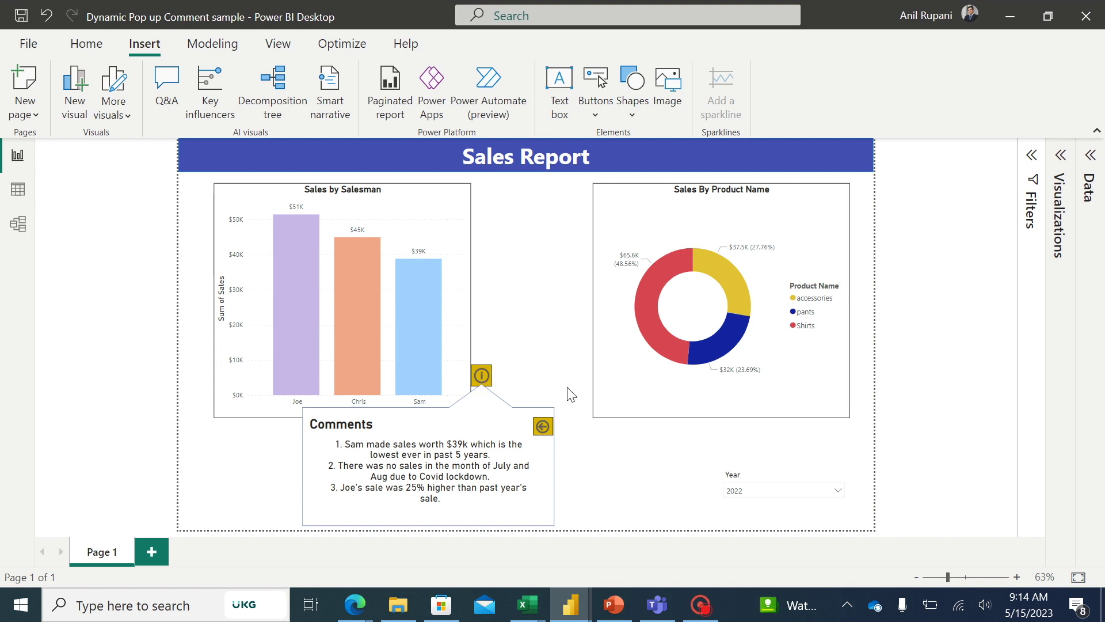
left_click(543, 432)
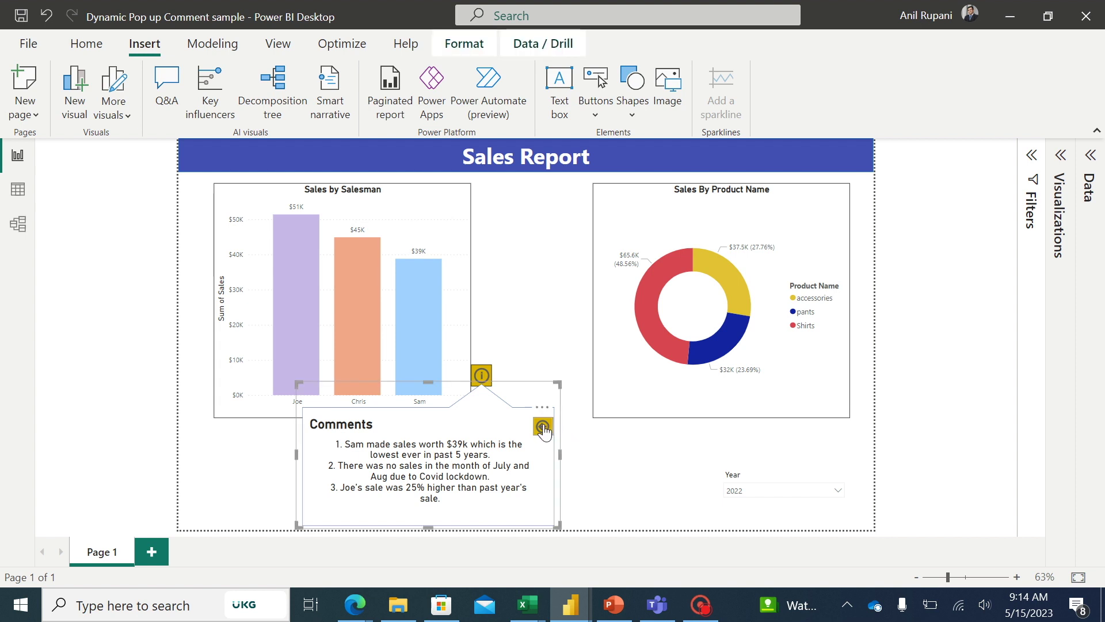
left_click(543, 429, "ctrl")
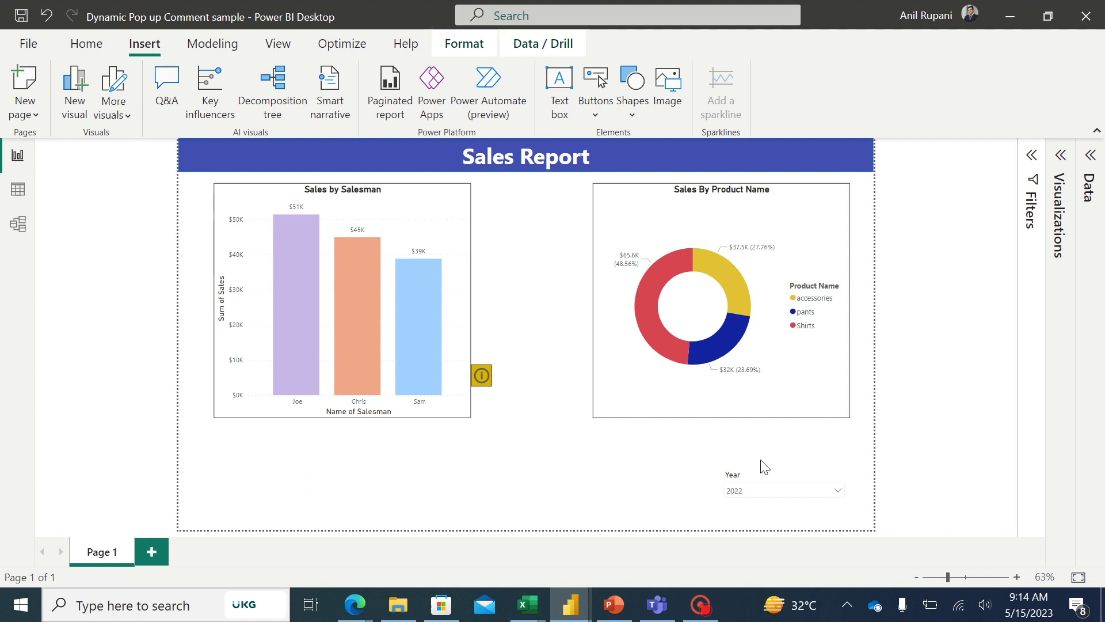
Filter the Year slicer to 2023 to check the comments, then set it back to 2022
left_click(484, 378, "ctrl")
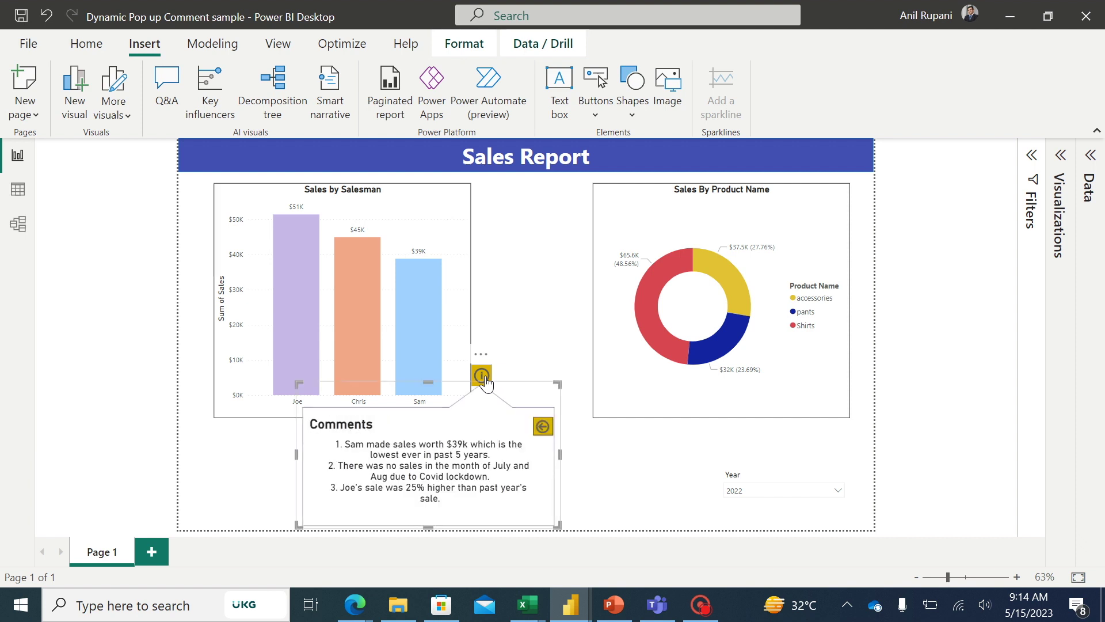
left_click(792, 492)
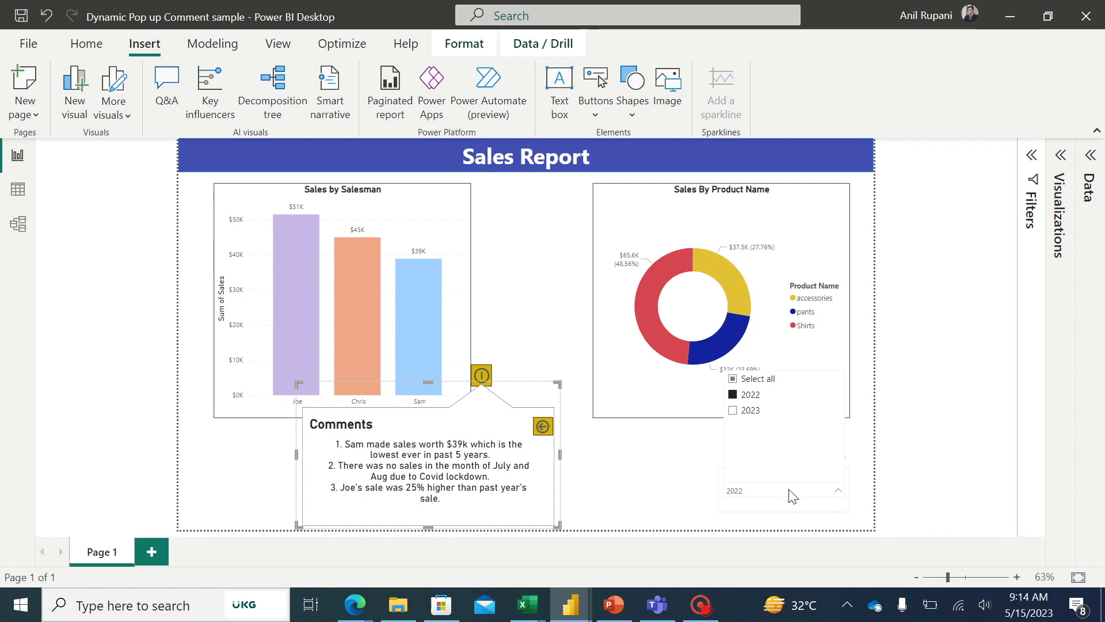
left_click(735, 412)
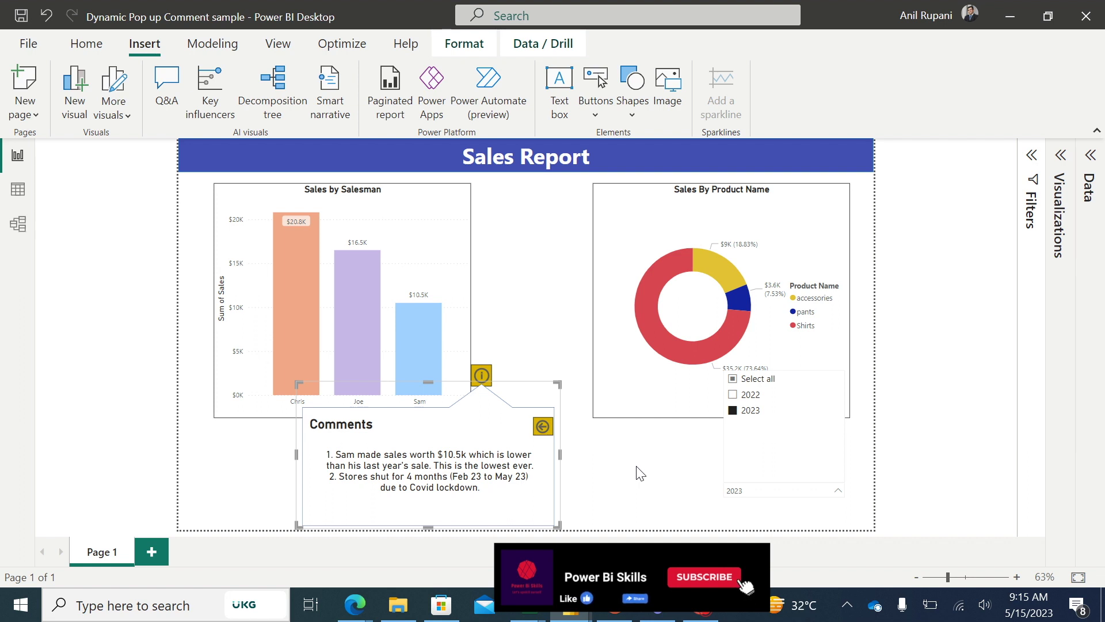
left_click(542, 429)
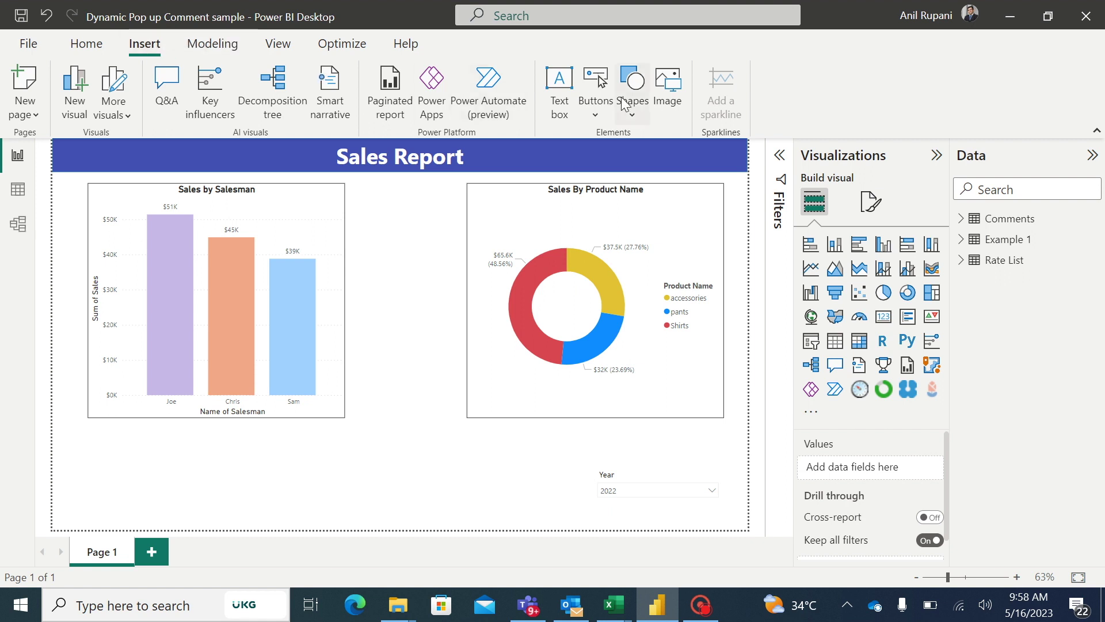
Add an information button beside the Sales by Salesman chart, shrunk to just its icon
left_click(597, 112)
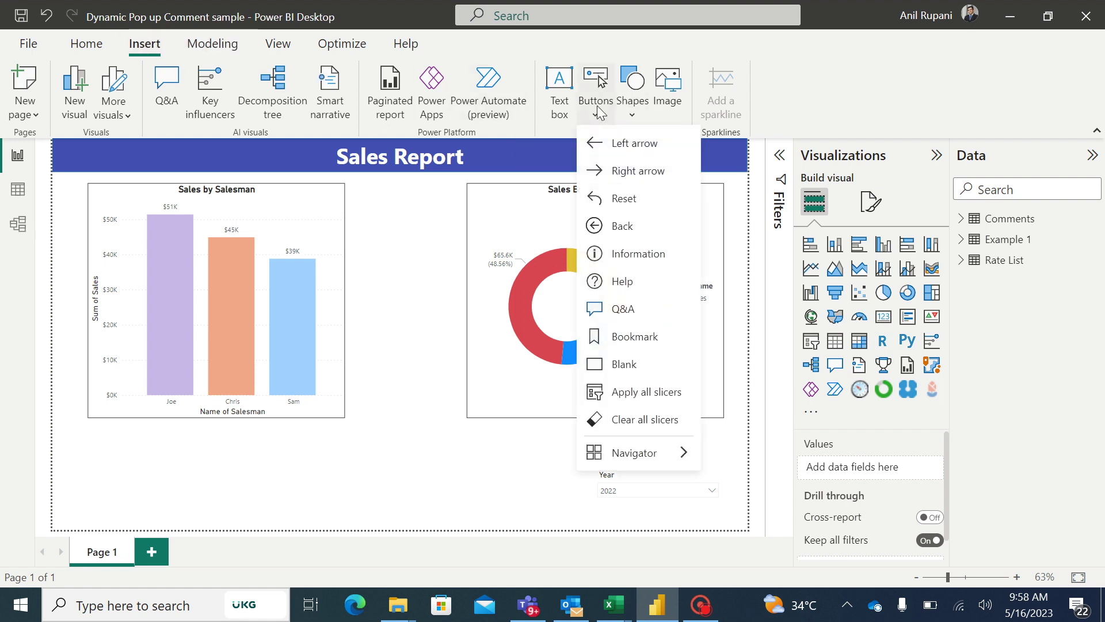
left_click(633, 260)
left_click_drag(83, 151, 378, 363)
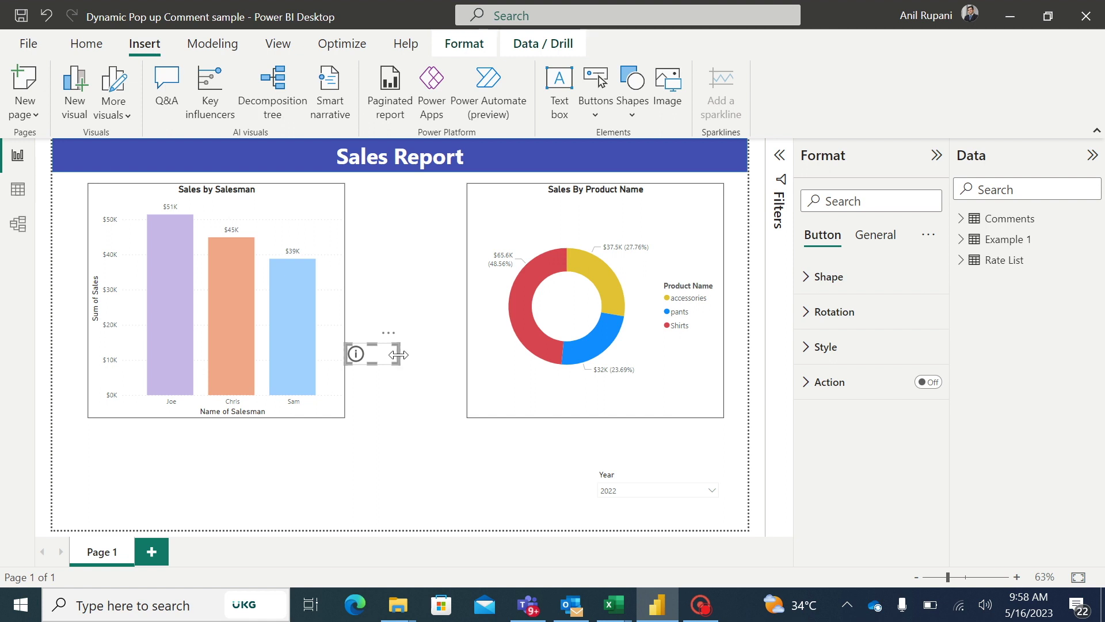
left_click_drag(398, 355, 369, 354)
left_click(382, 392)
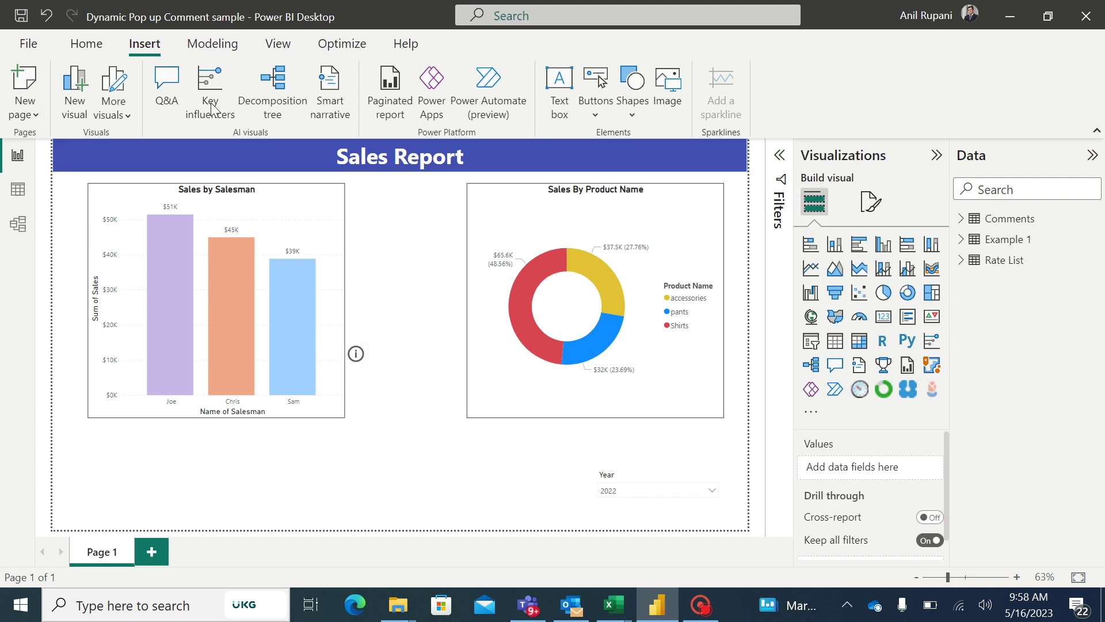
left_click(668, 106)
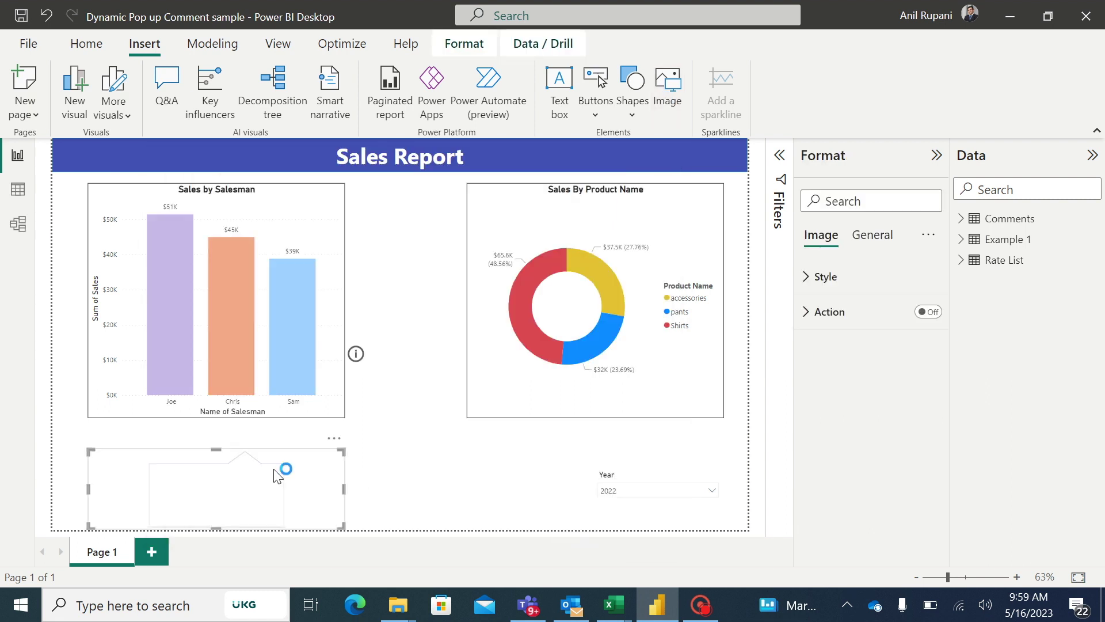
Move the speech-bubble image under the info icon and stretch it taller
left_click_drag(269, 490, 378, 400)
left_click_drag(327, 436, 332, 483)
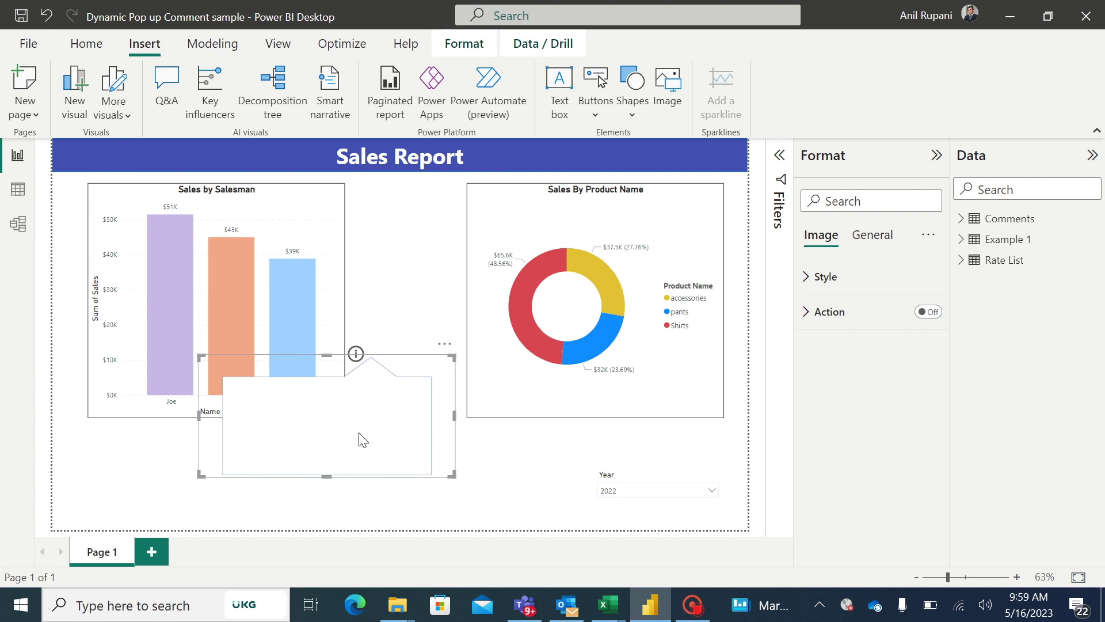
left_click_drag(359, 433, 347, 436)
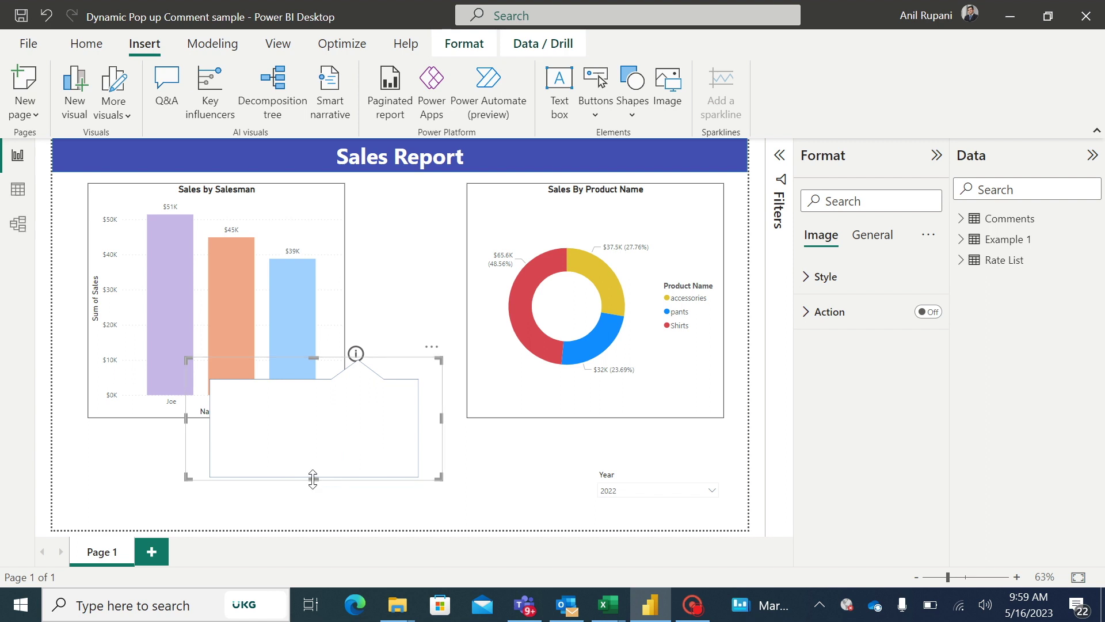
left_click_drag(313, 478, 313, 495)
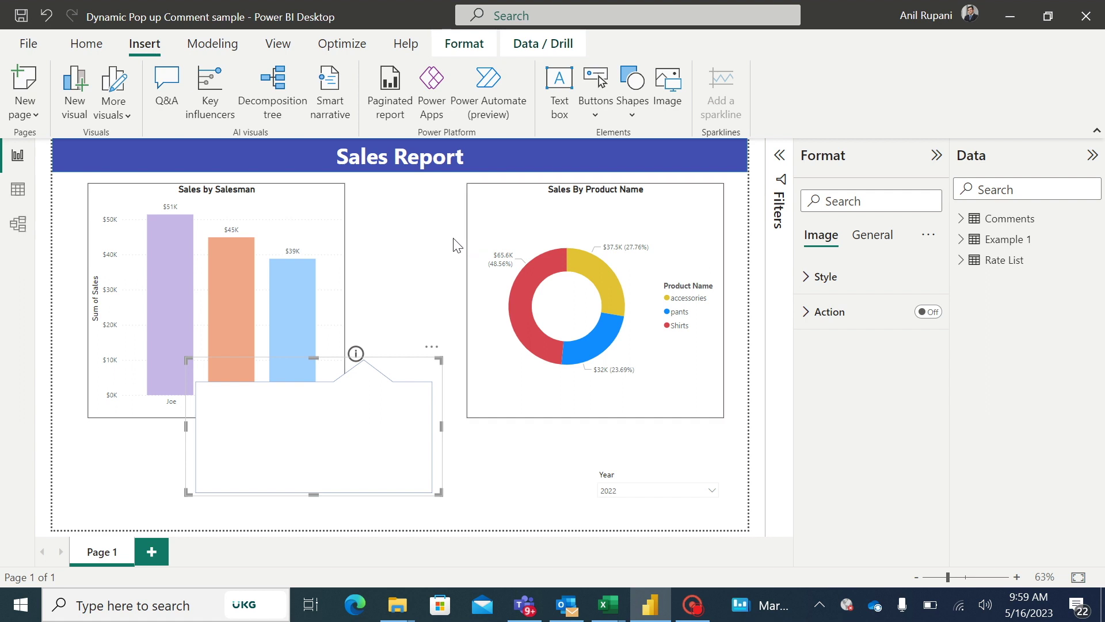
left_click(515, 455)
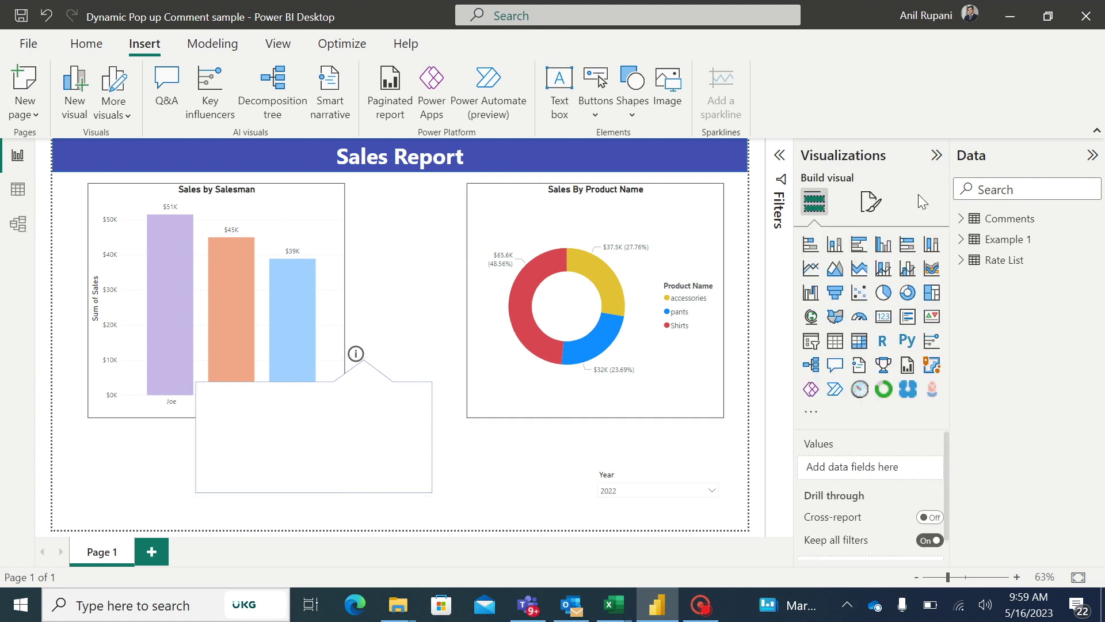
Add a card visual and resize it to fill the speech bubble's body
left_click(885, 320)
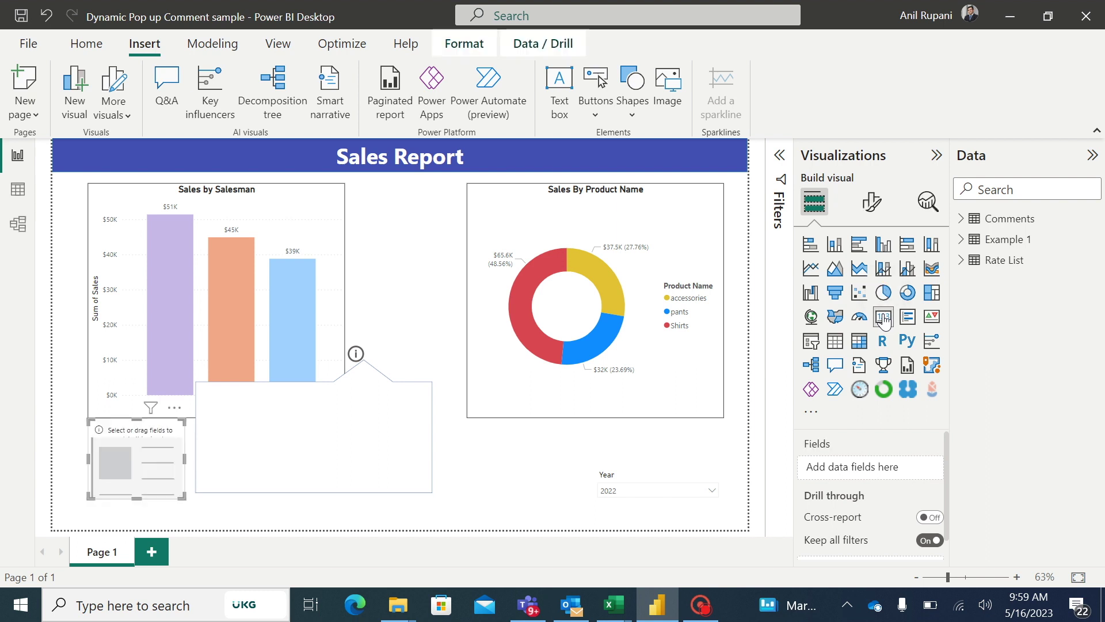
left_click_drag(146, 443, 422, 434)
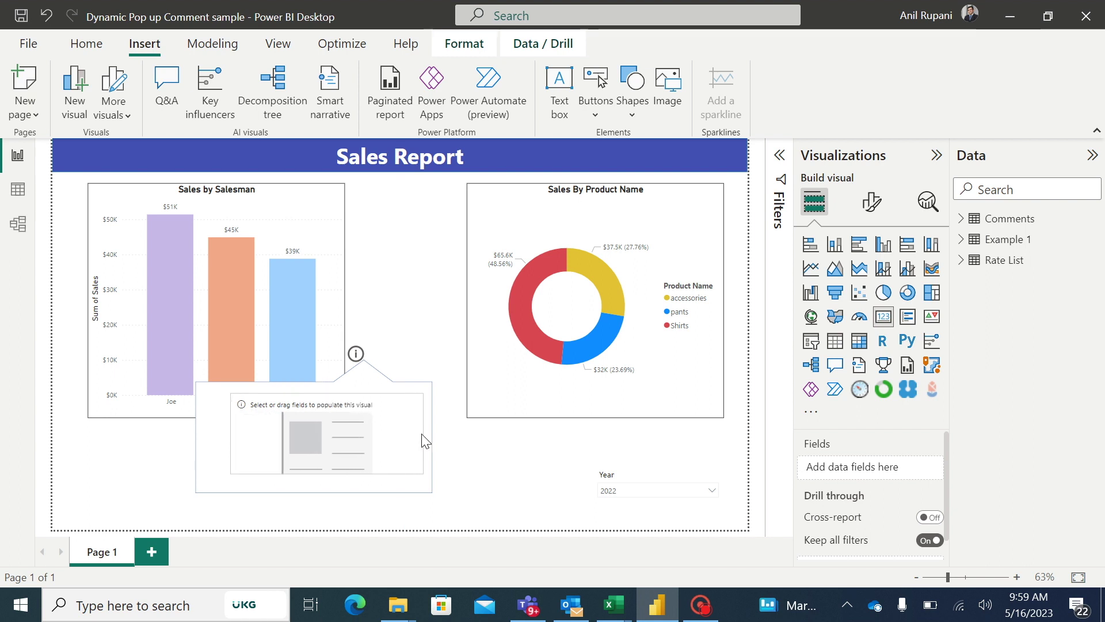
left_click_drag(327, 395, 326, 391)
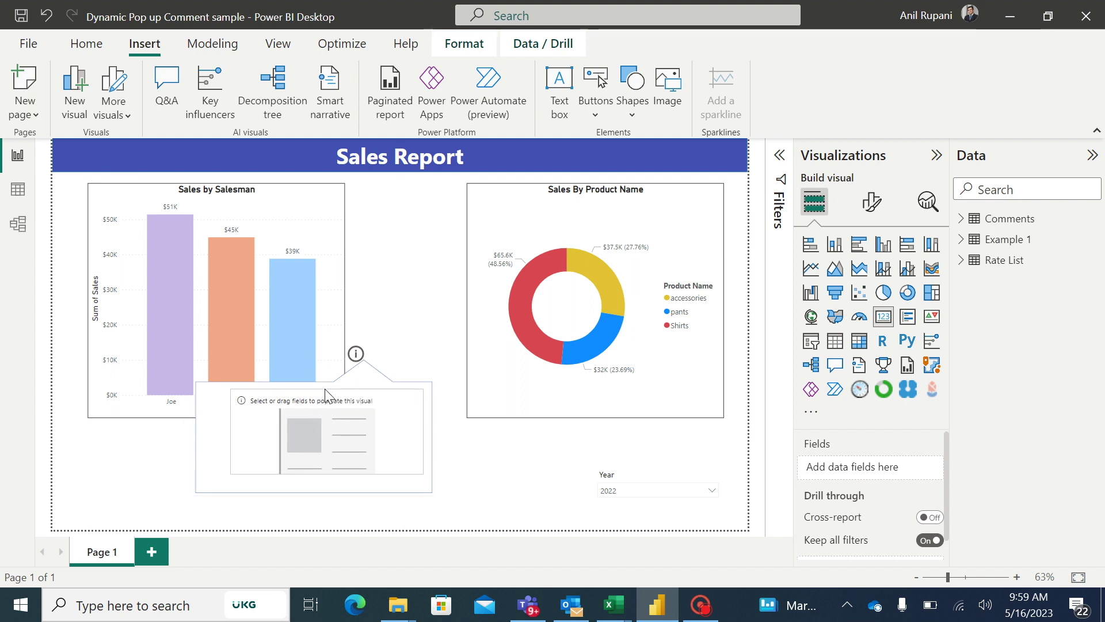
left_click_drag(227, 438, 200, 436)
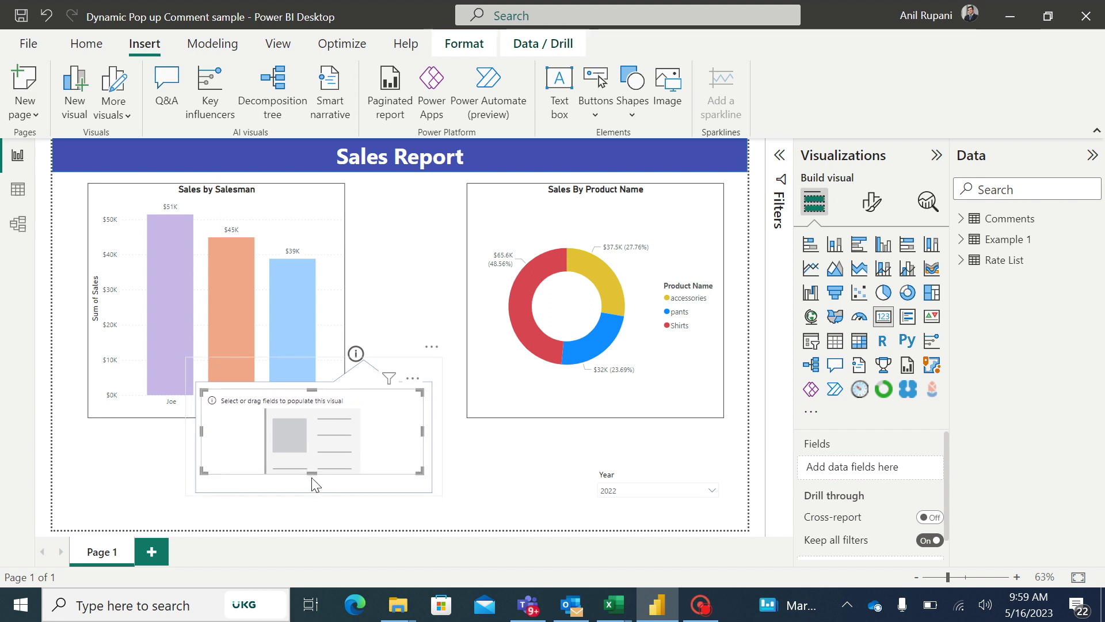
left_click_drag(312, 473, 312, 487)
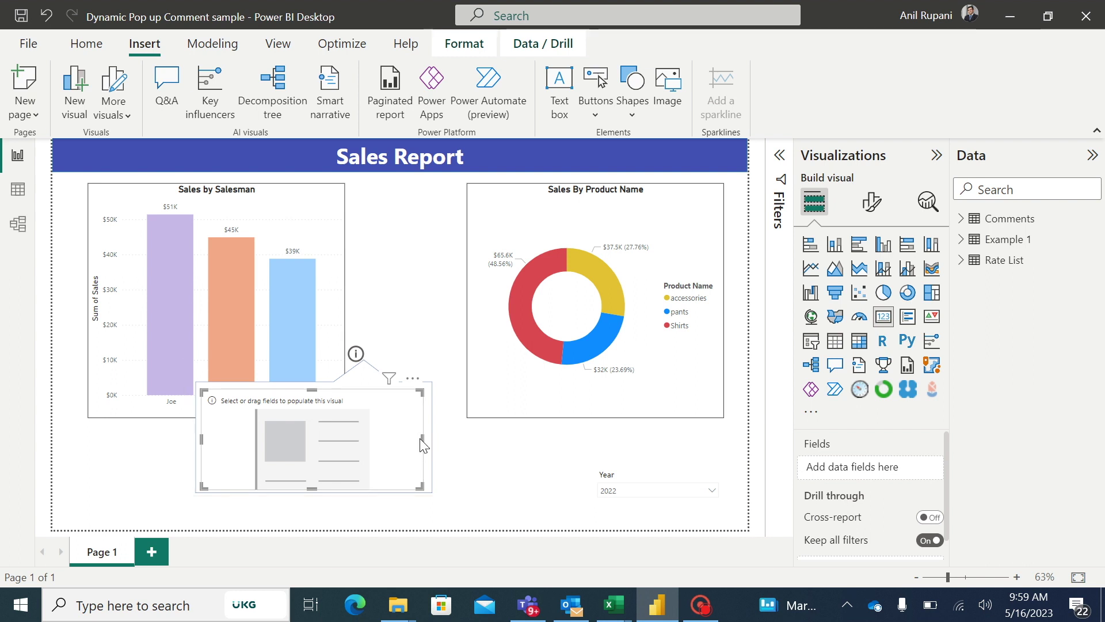
left_click_drag(431, 445, 426, 444)
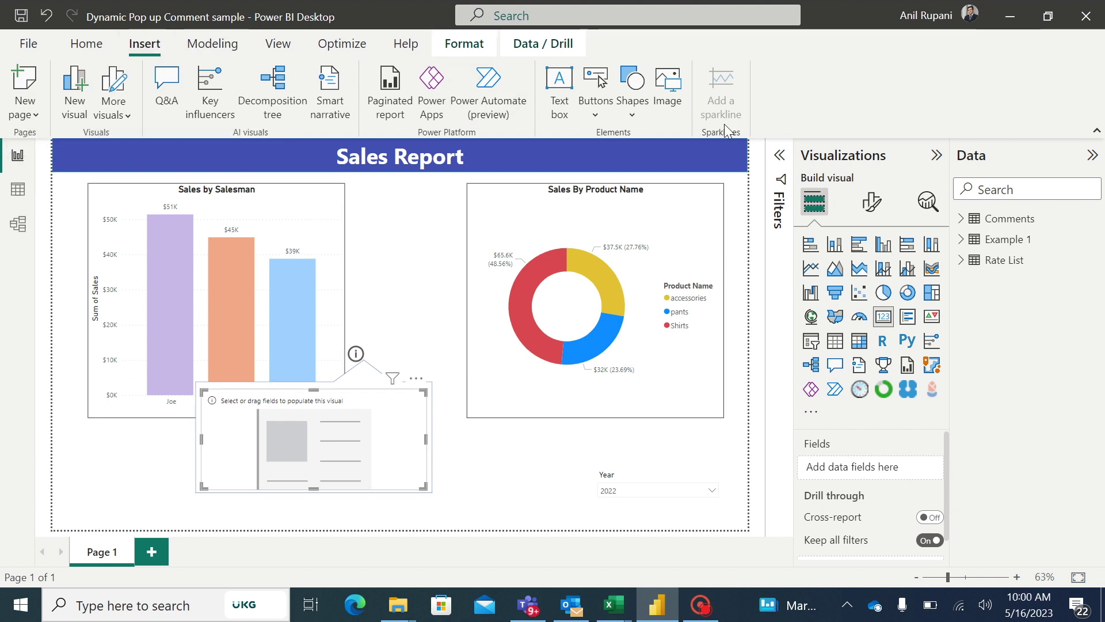
Insert a Back button and place it at the pop-up's top-right corner
left_click(631, 107)
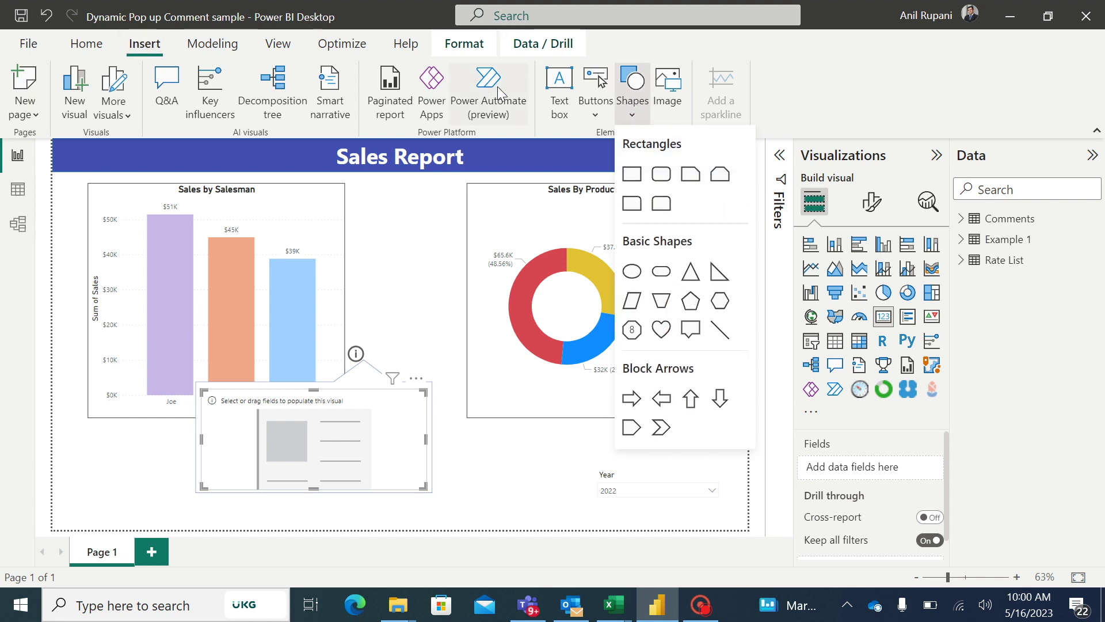
left_click(594, 104)
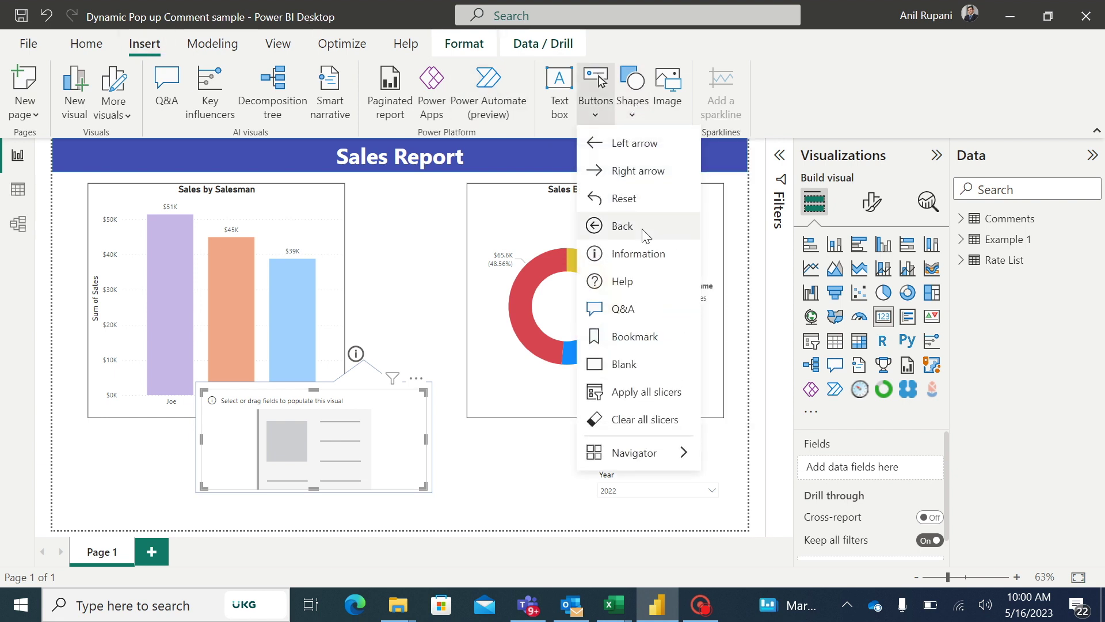
left_click(627, 231)
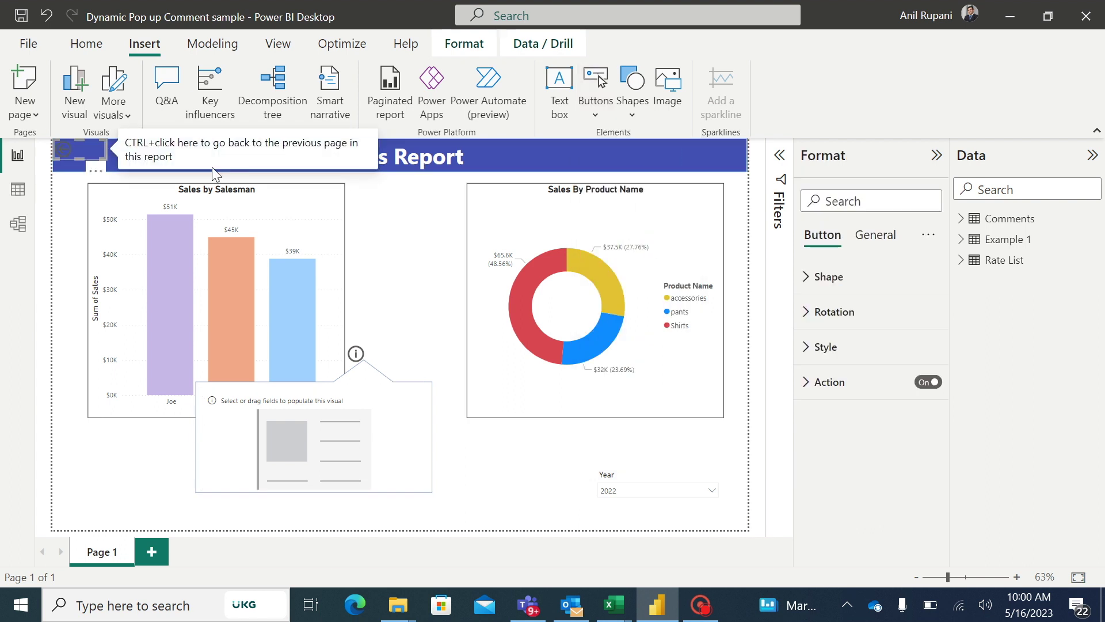
left_click_drag(77, 158, 450, 404)
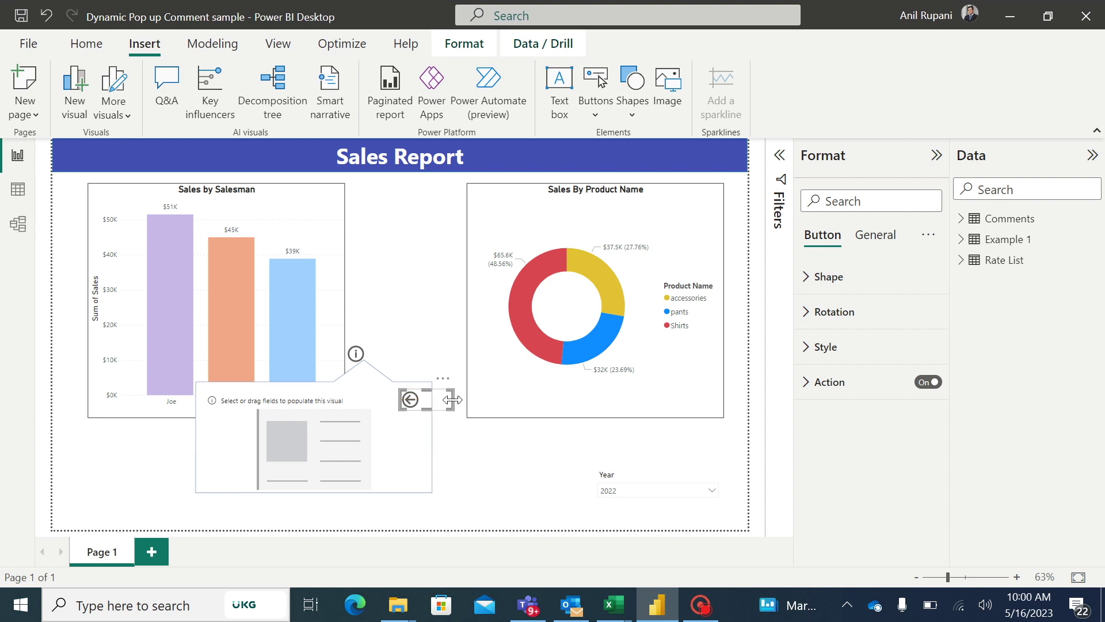
left_click(501, 504)
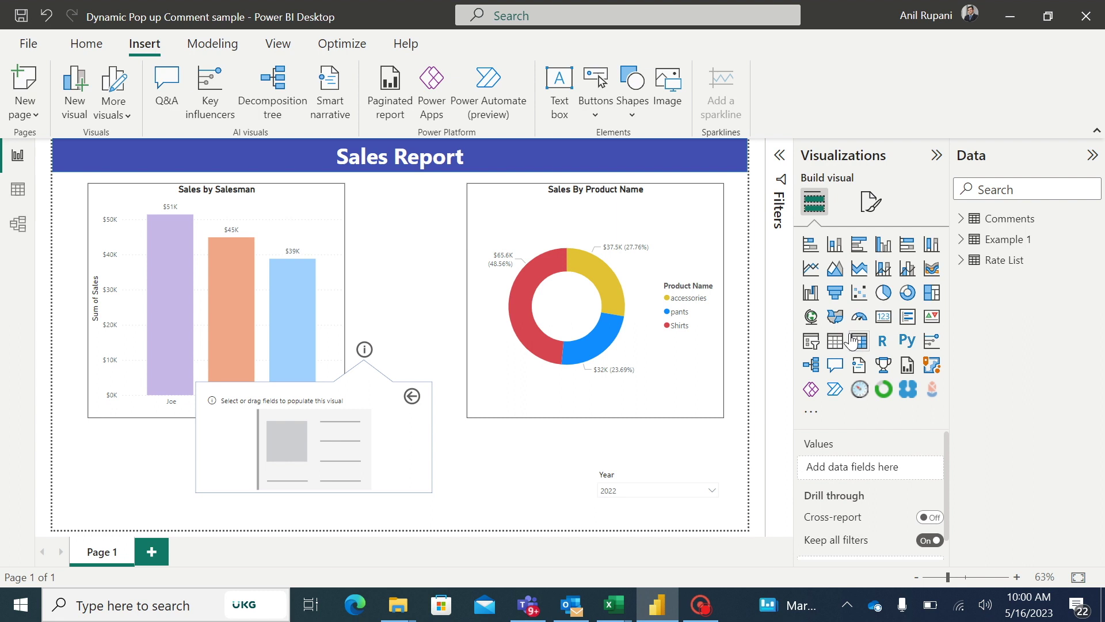
Put the Comments table's Comments field into the pop-up card
left_click(394, 441)
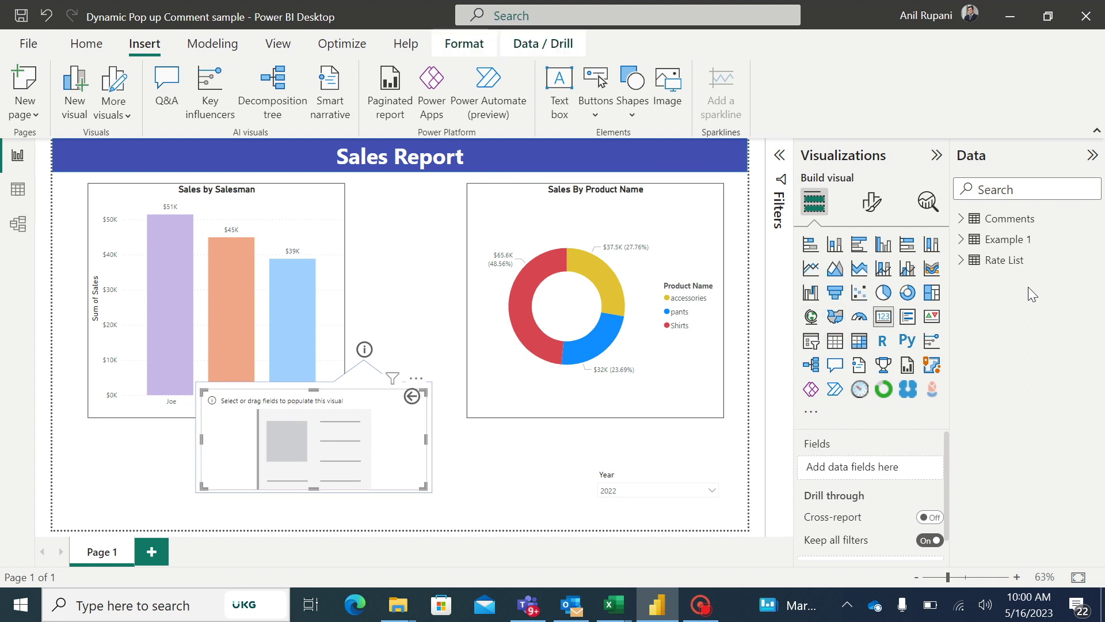
left_click(962, 220)
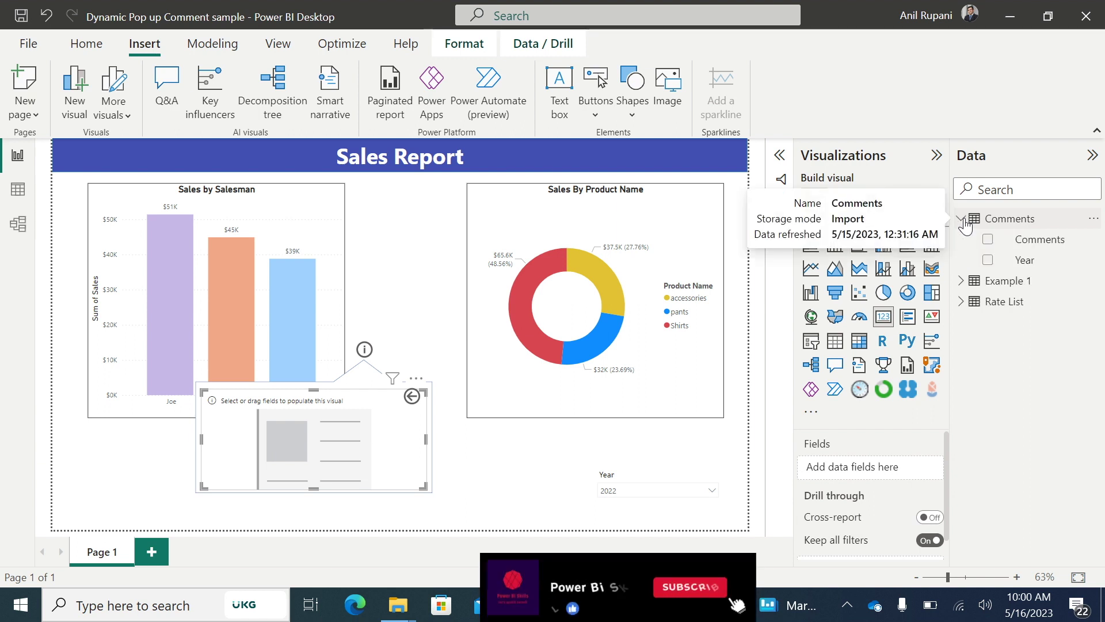
left_click_drag(1027, 239, 860, 468)
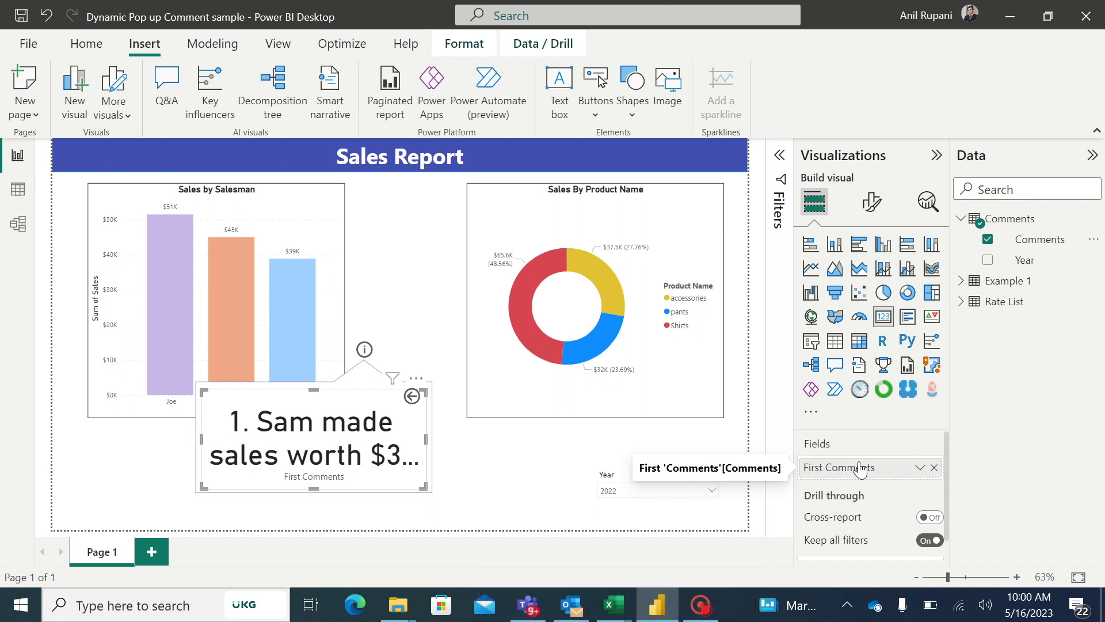
left_click(871, 205)
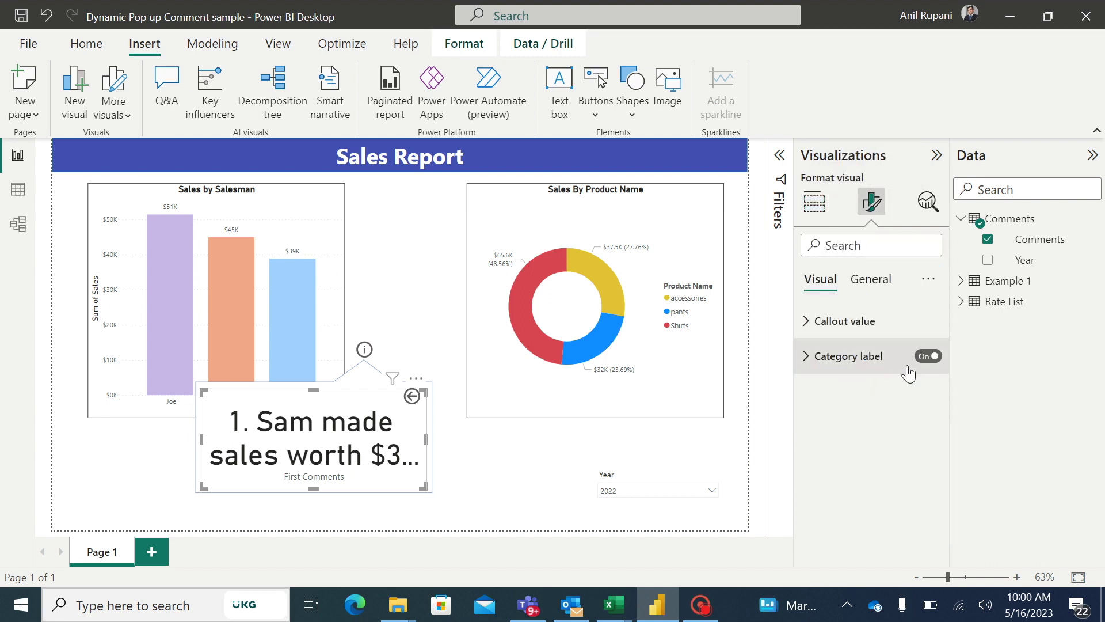
Turn off the card's category label and set its callout value font size to 15
left_click(923, 357)
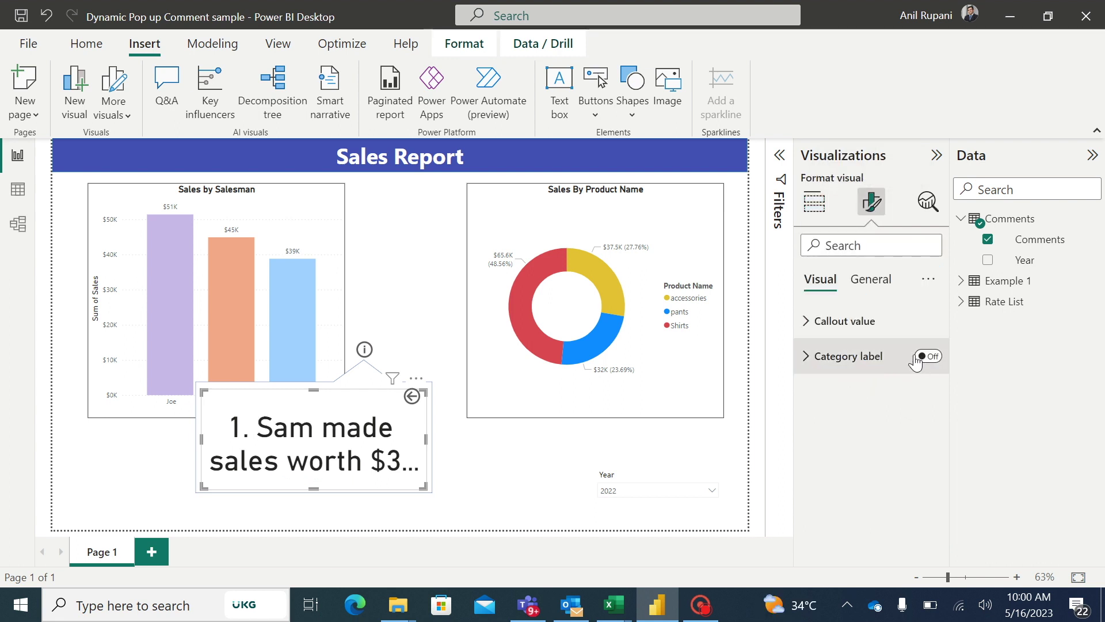
left_click(808, 324)
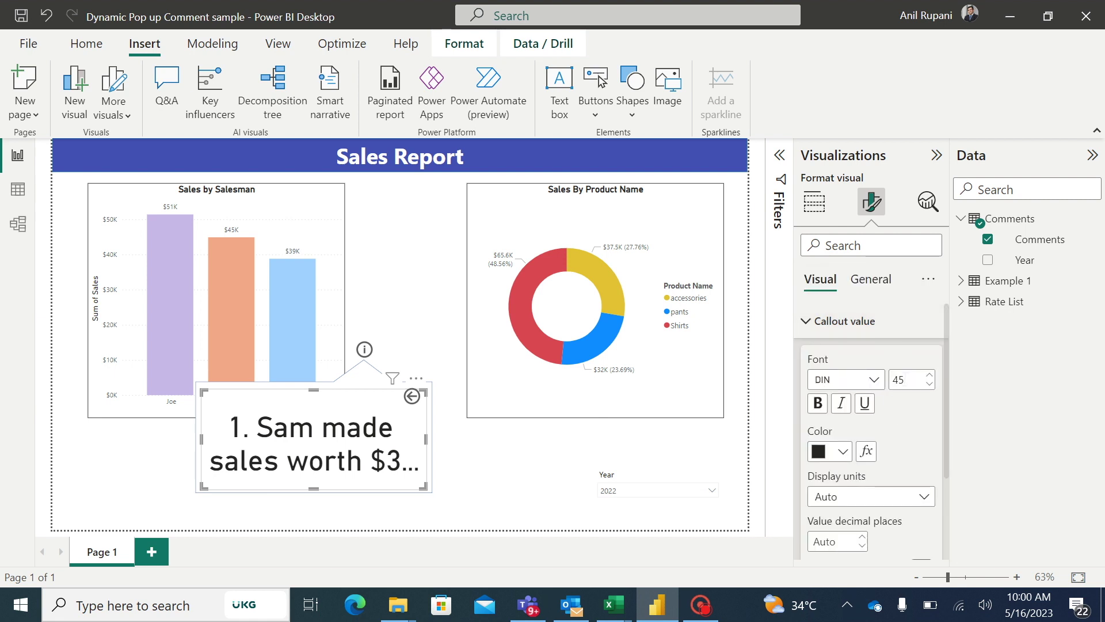
double_click(908, 380)
type("15")
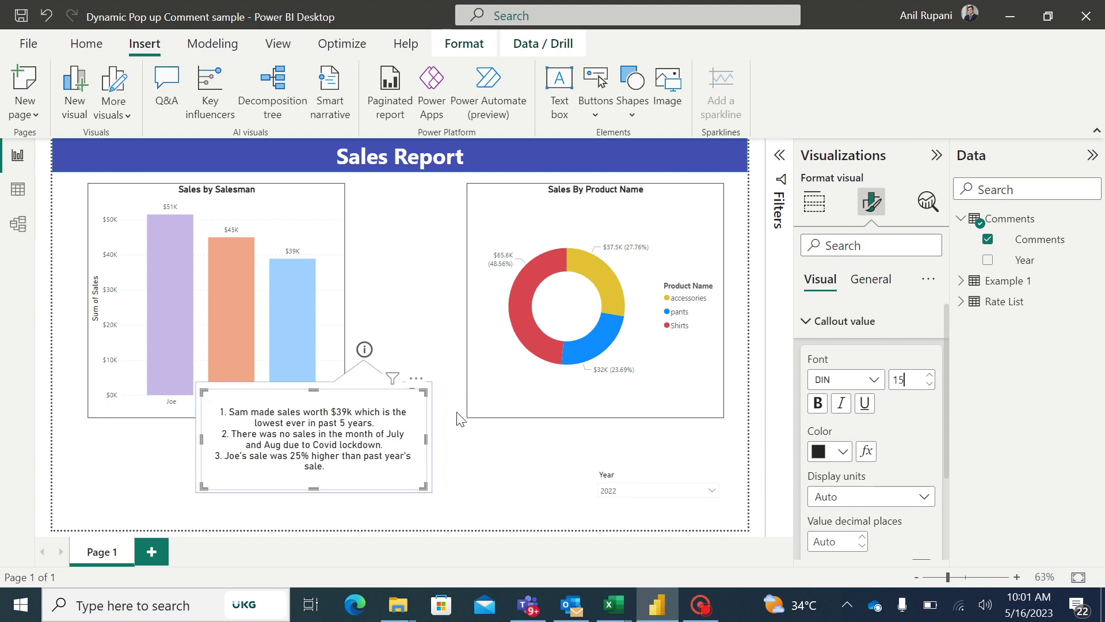
left_click(477, 509)
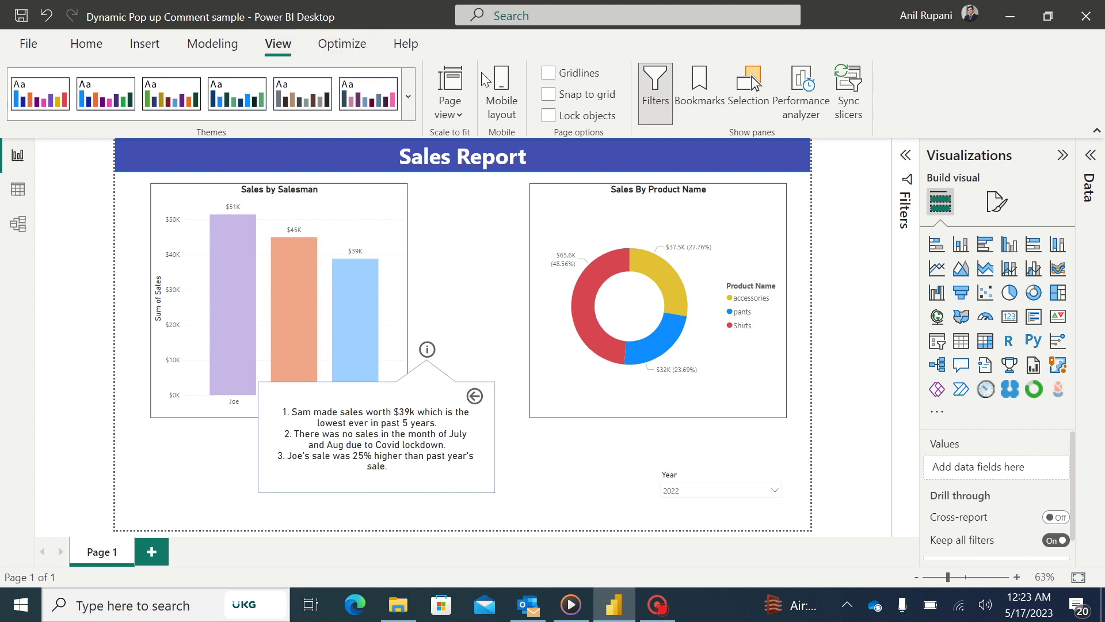
Show the Bookmarks and Selection panes and select the Card layer for the comment card
left_click(696, 92)
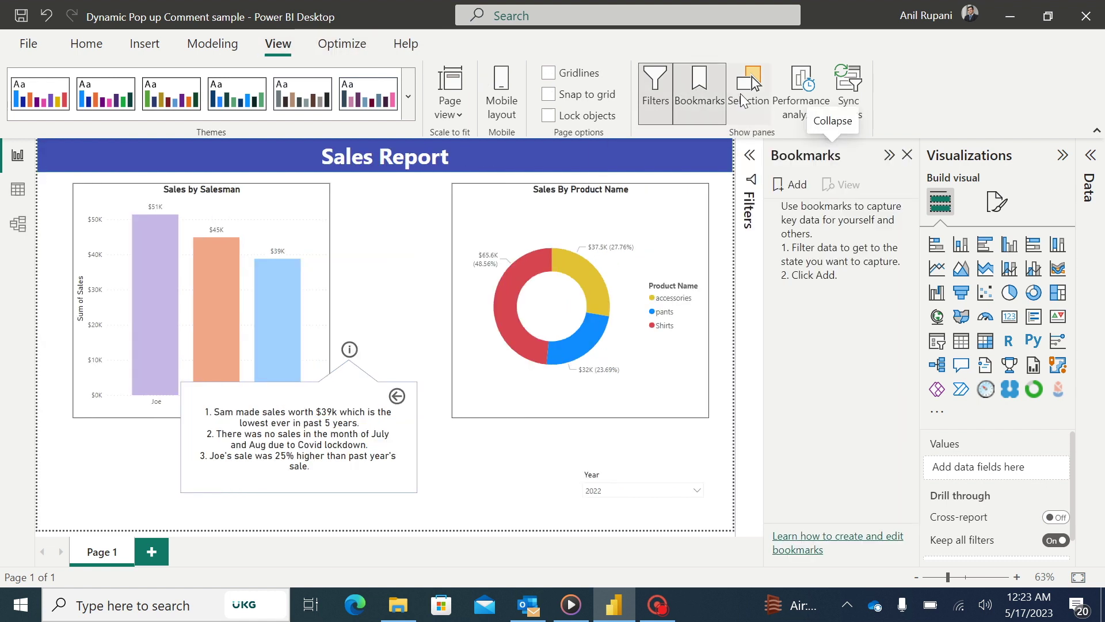
left_click(745, 101)
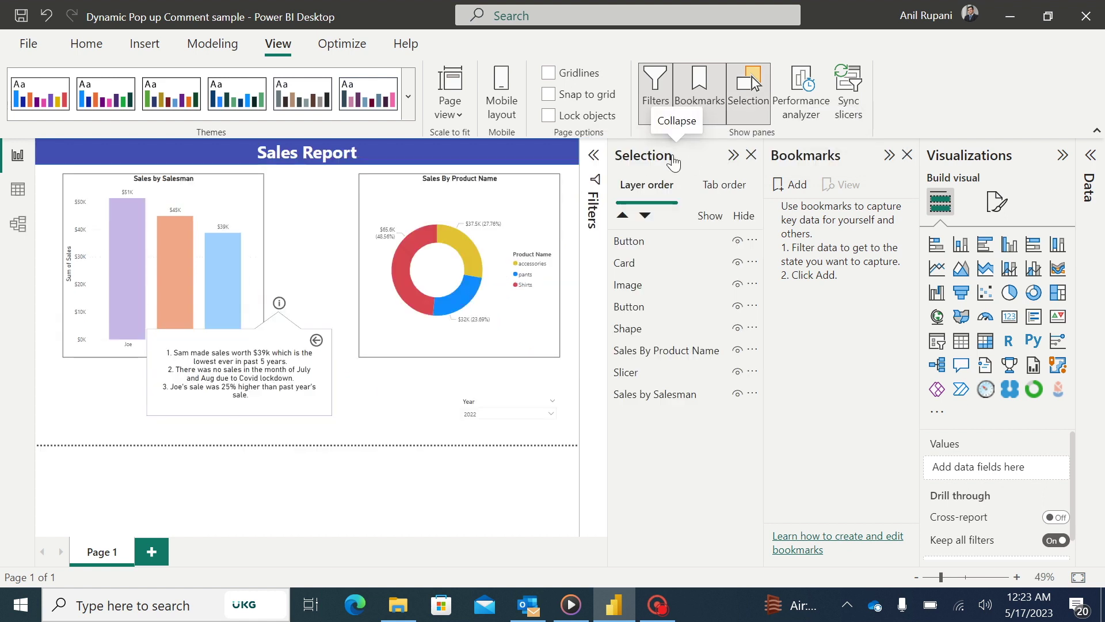
left_click(642, 246)
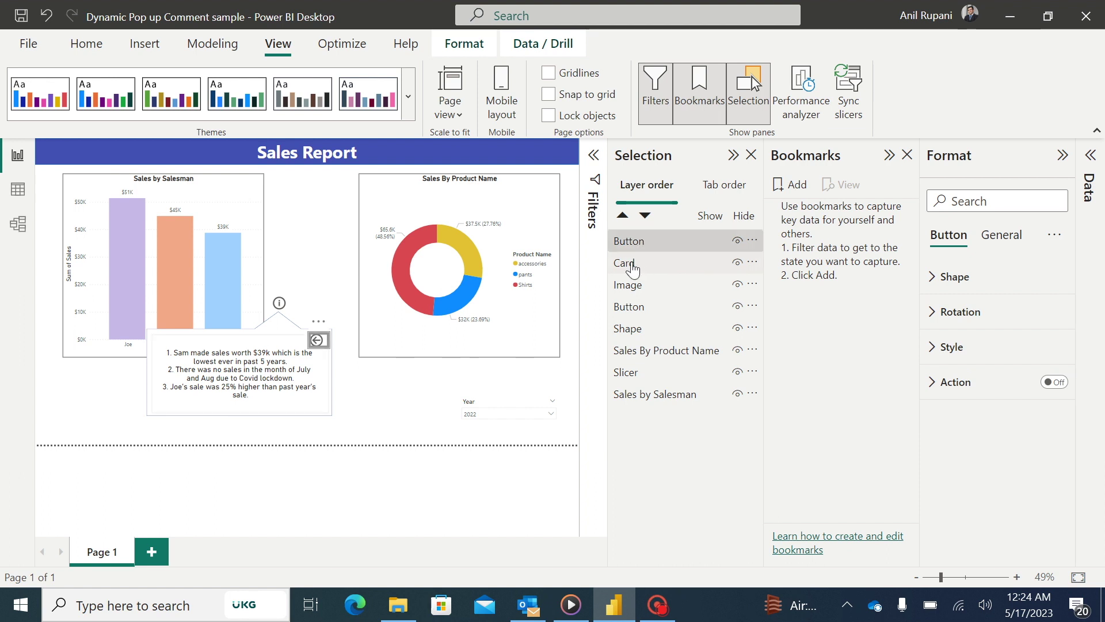
left_click(633, 268)
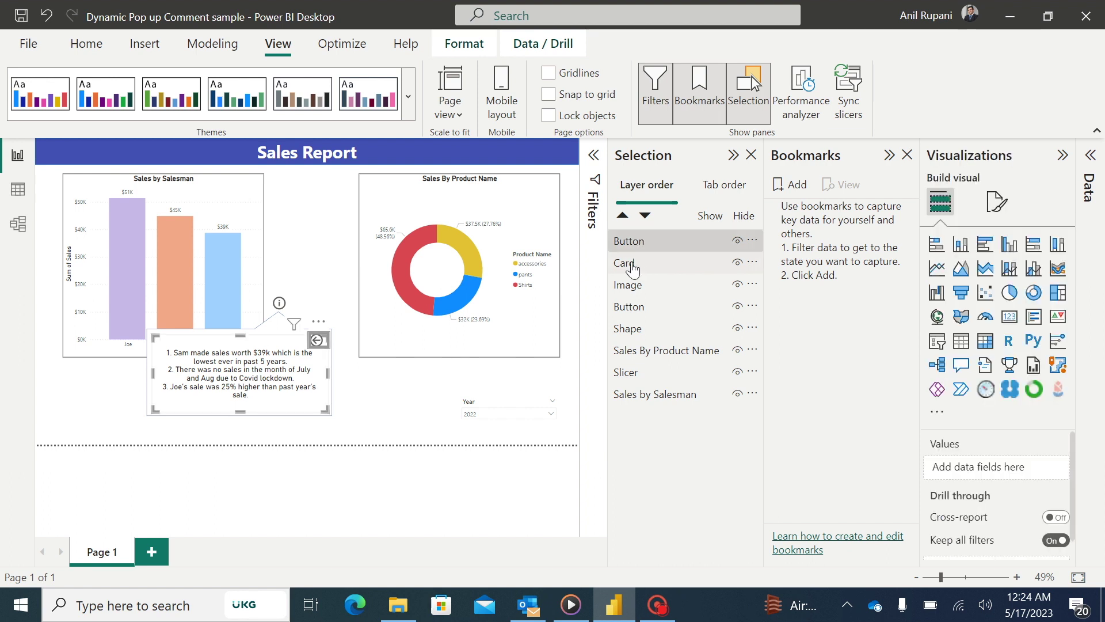
Group the Card and Image layers and rename the new group to Comments
right_click(667, 288)
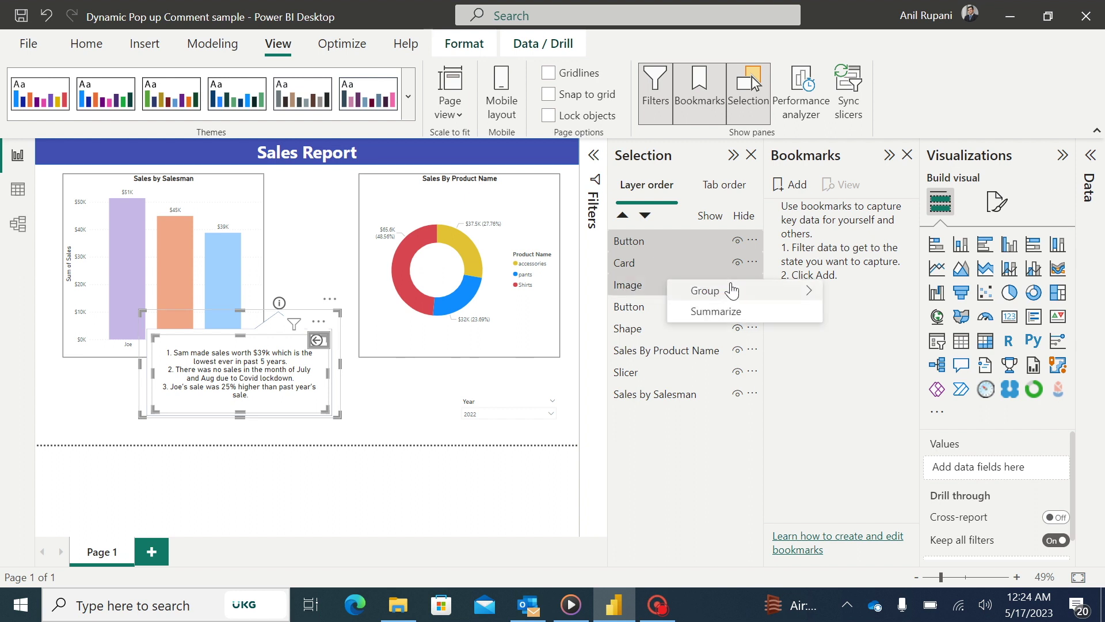
mouse_move(741, 291)
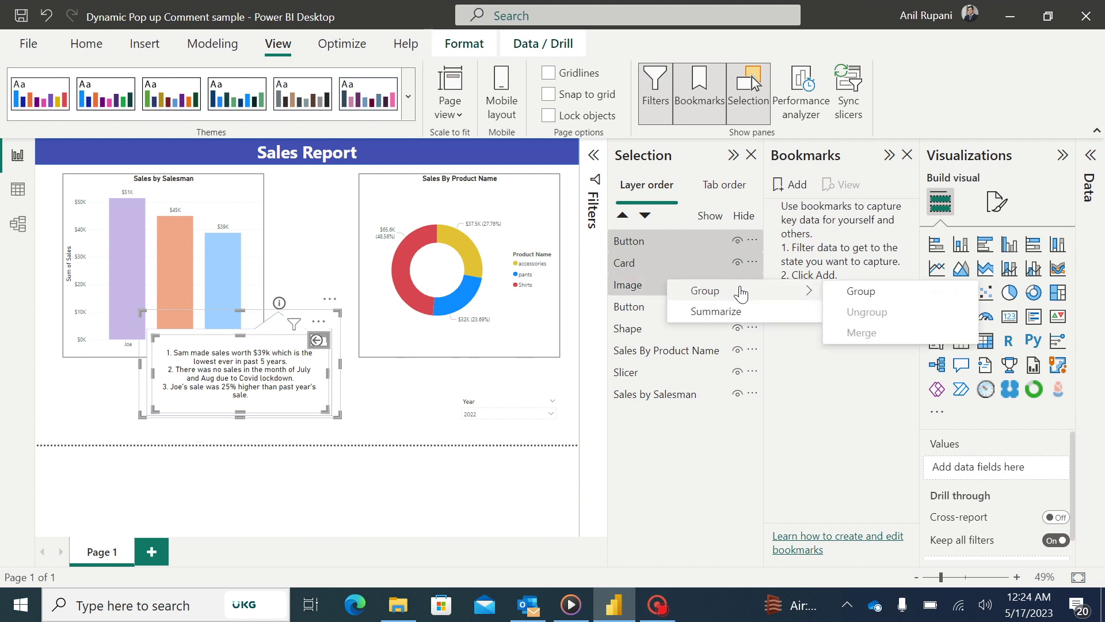
left_click(866, 290)
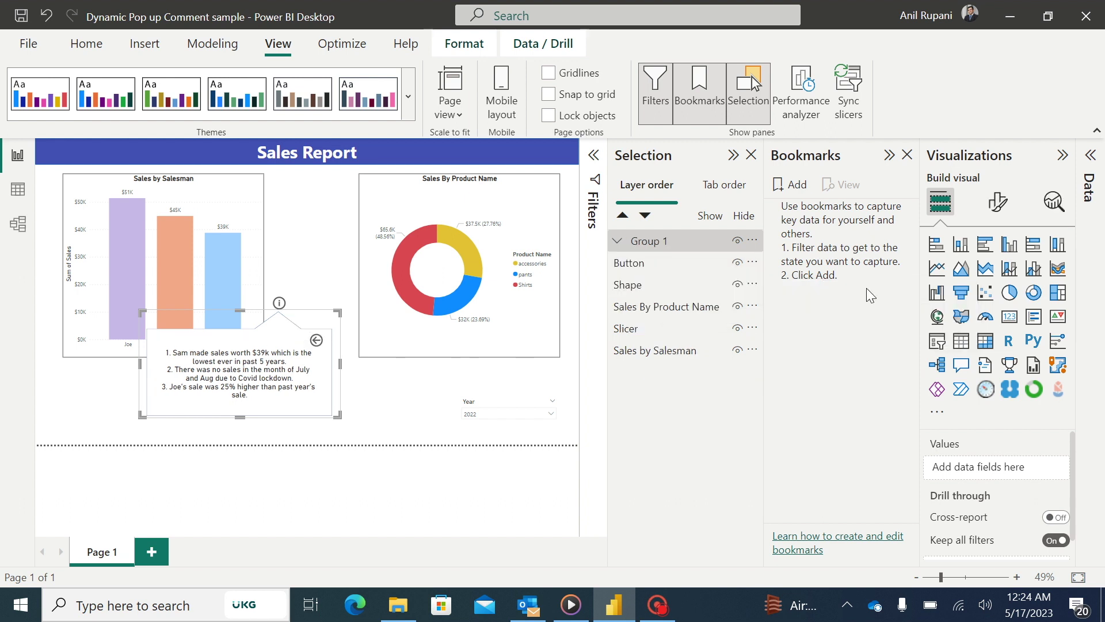
double_click(676, 243)
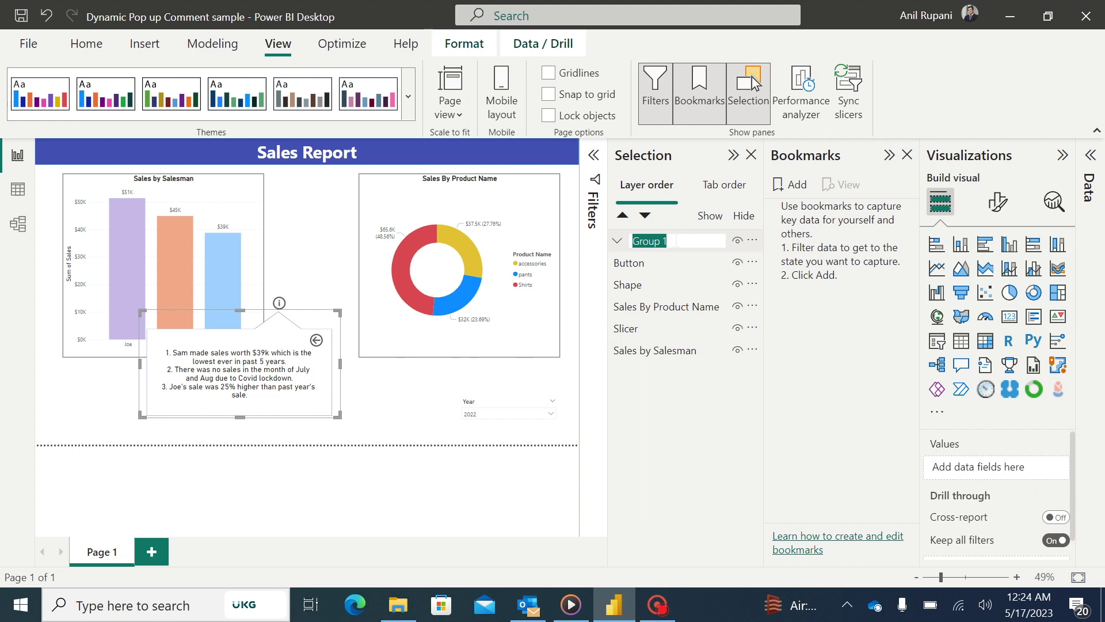
key("BackSpace")
type("Comments")
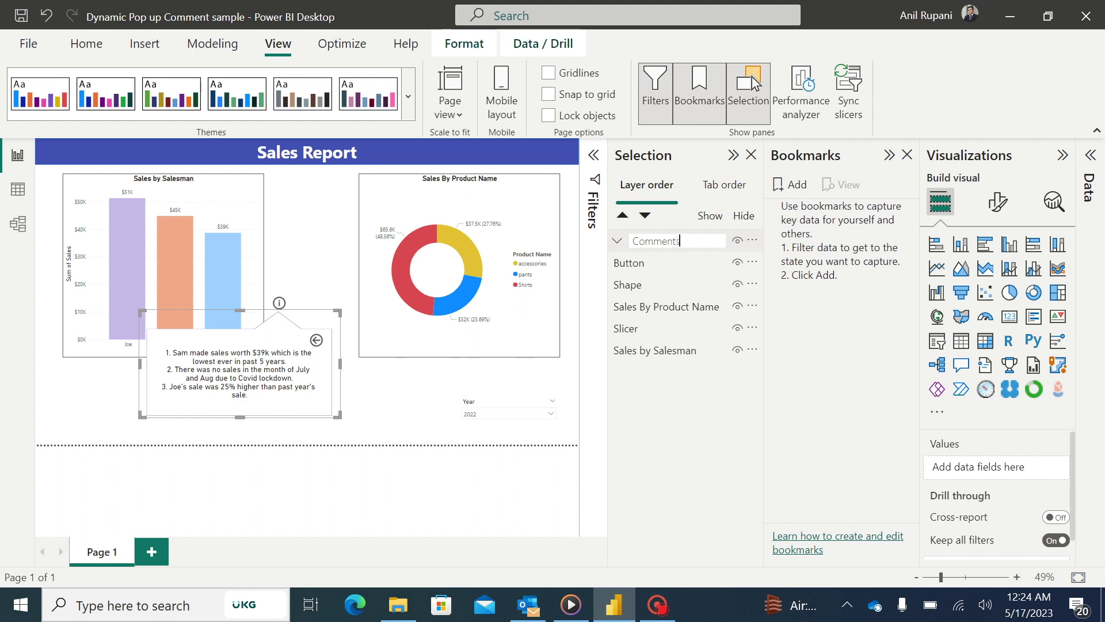
key("Return")
left_click(668, 263)
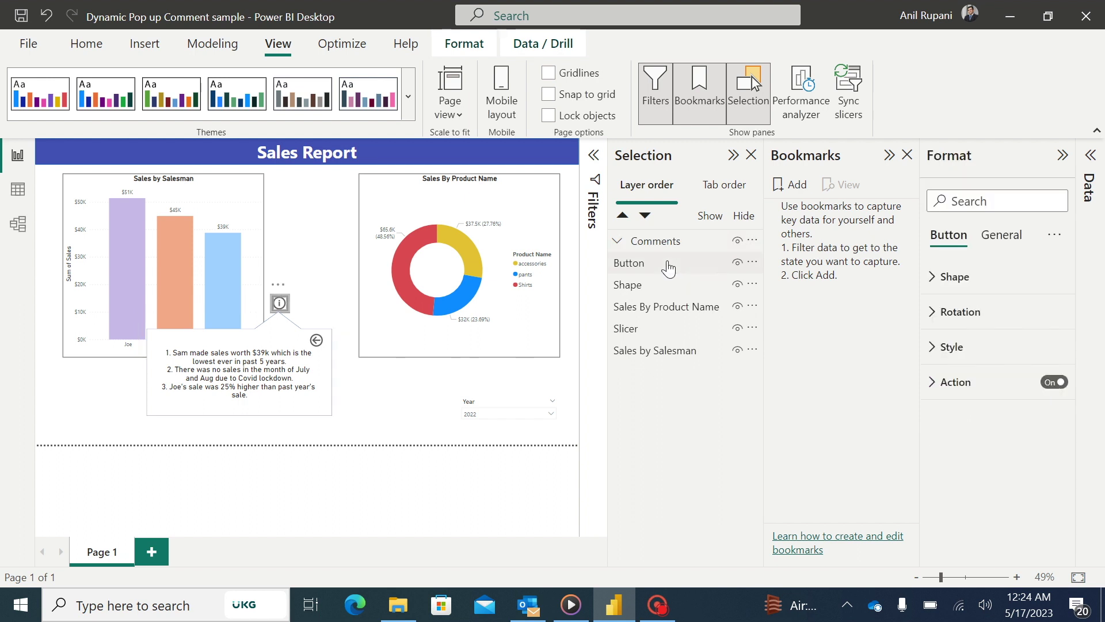
With the Comments group selected, add a bookmark and rename it Comments
left_click(709, 241)
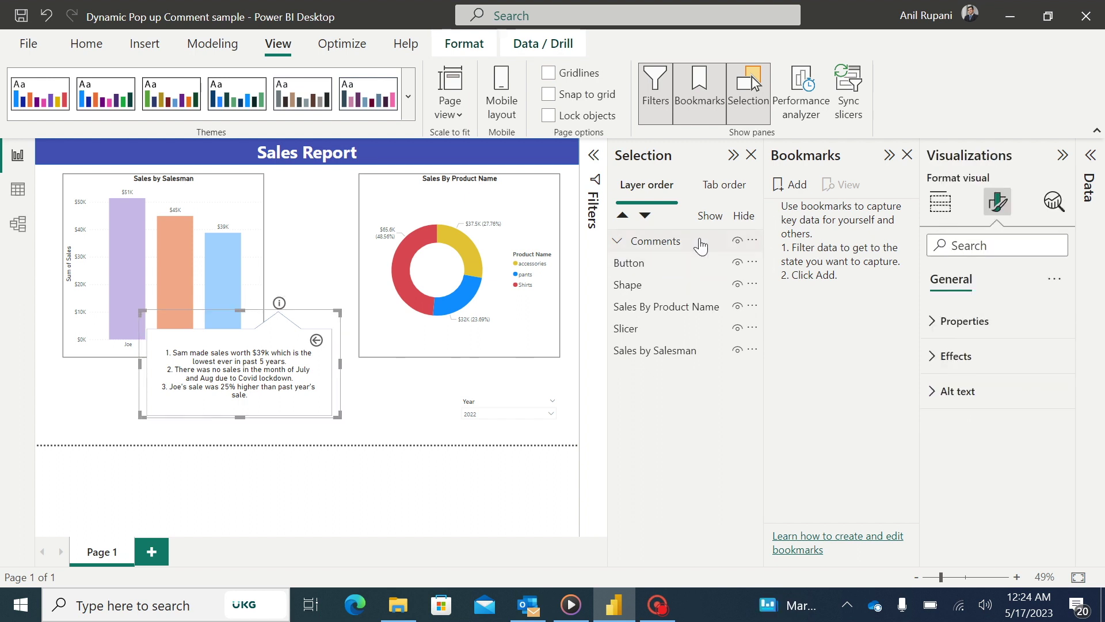
left_click(798, 185)
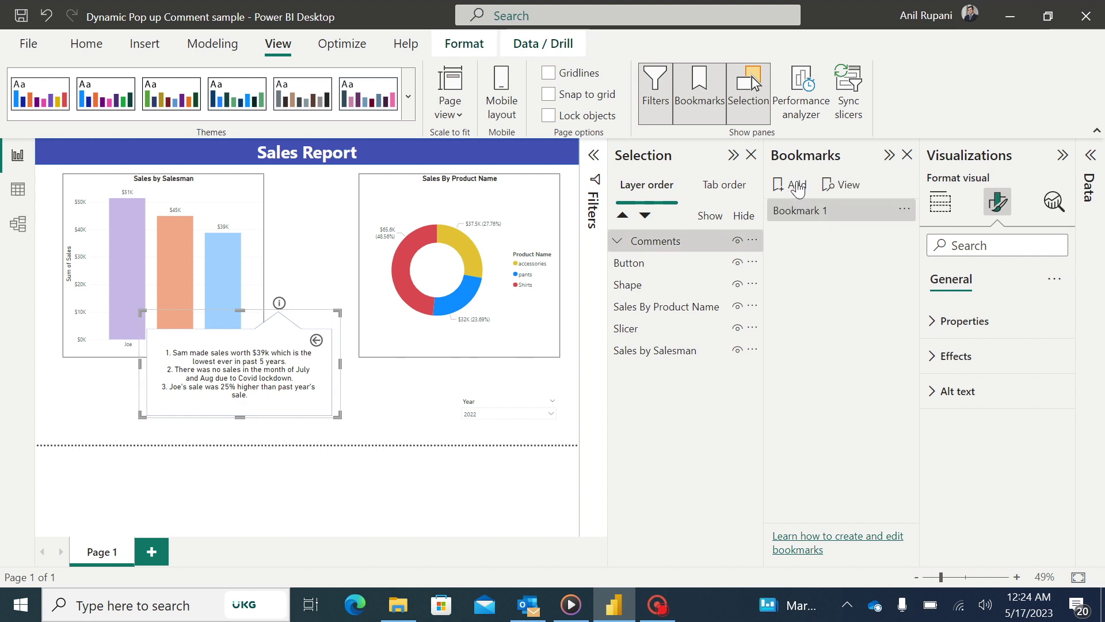
double_click(841, 208)
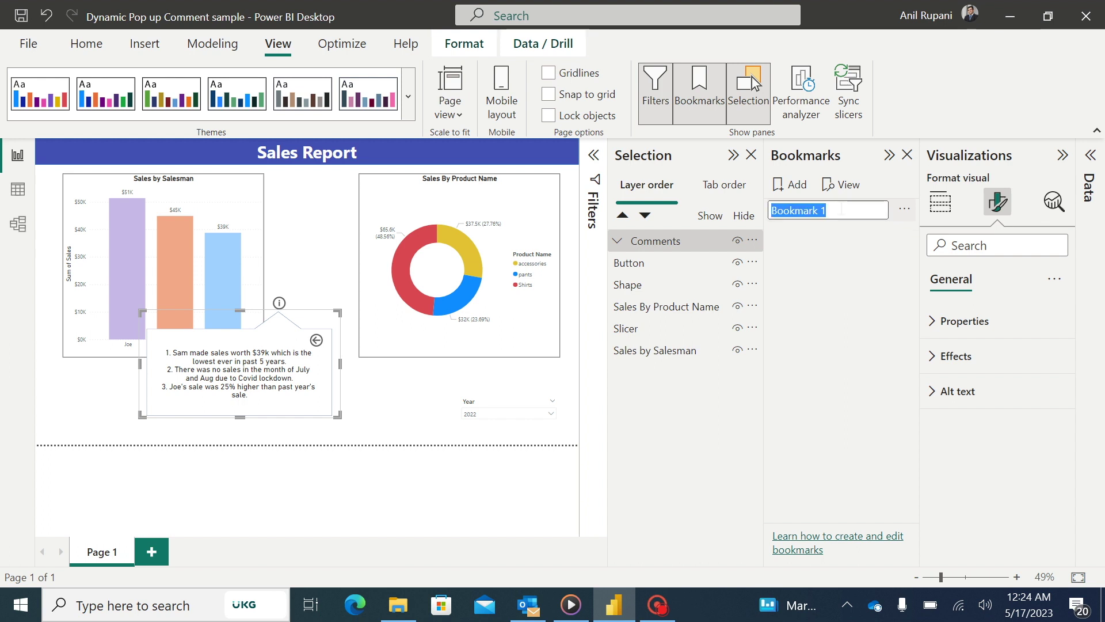
key("BackSpace")
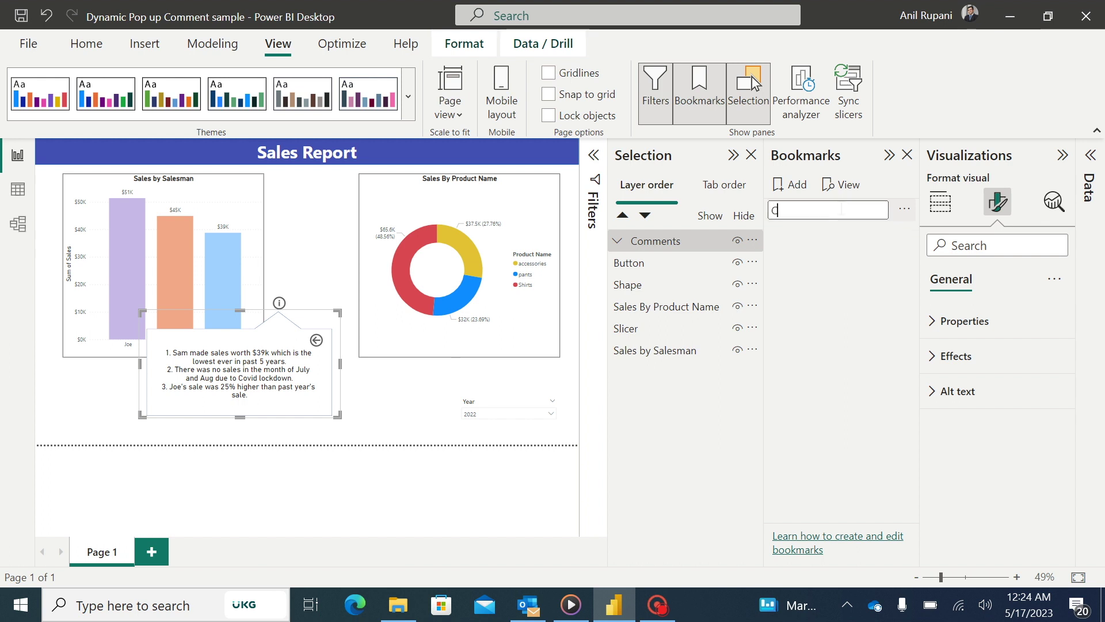
type("Comments")
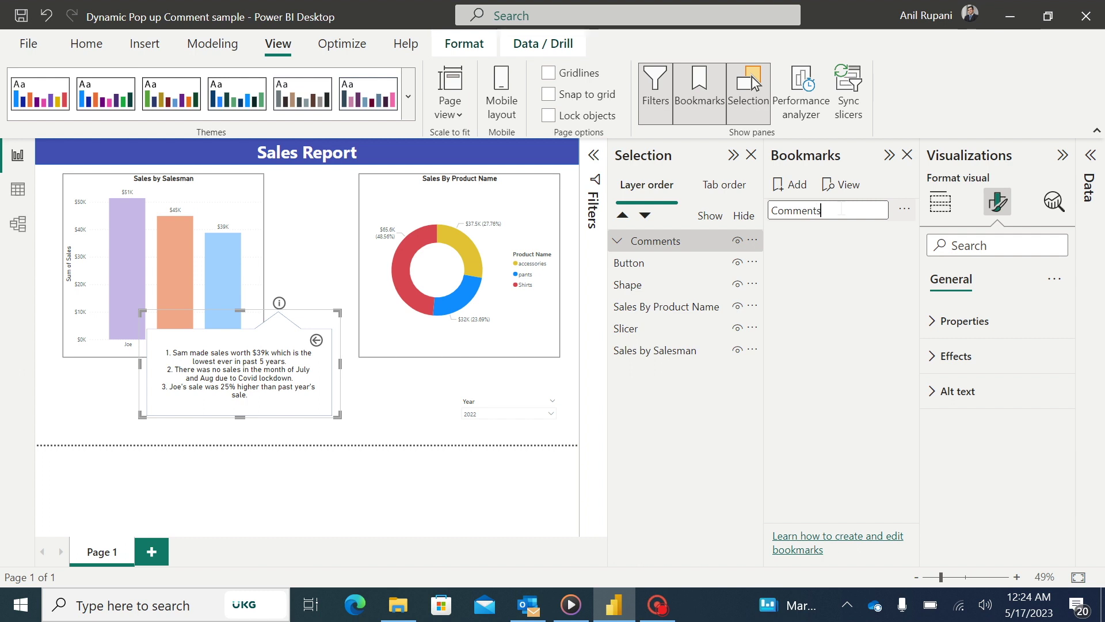
key("Return")
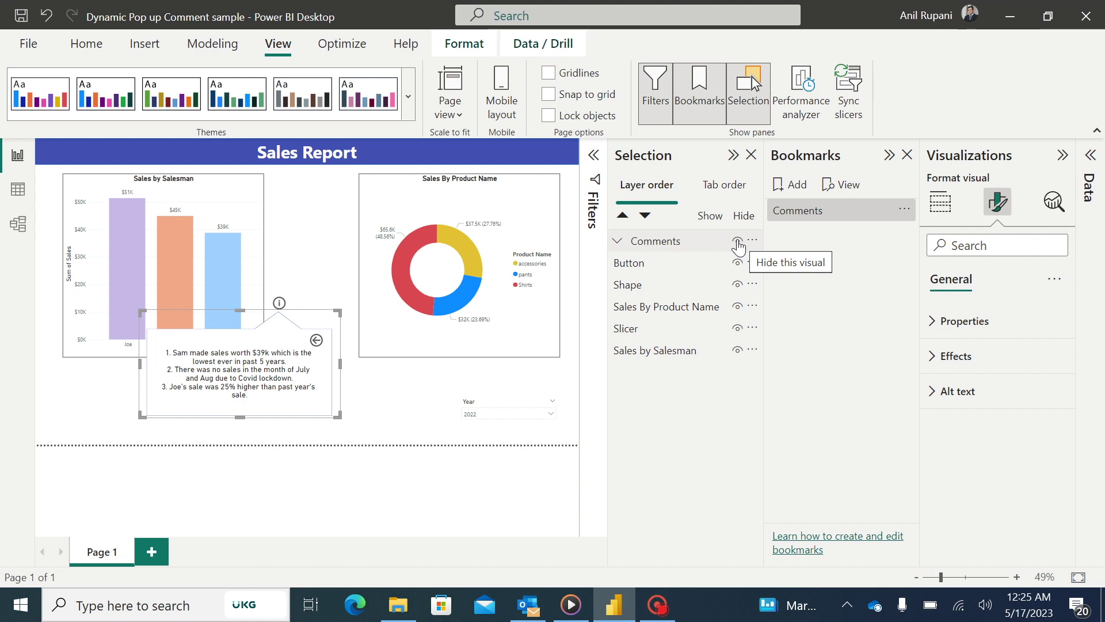
Hide the Comments group, then add a second bookmark renamed Back
left_click(737, 240)
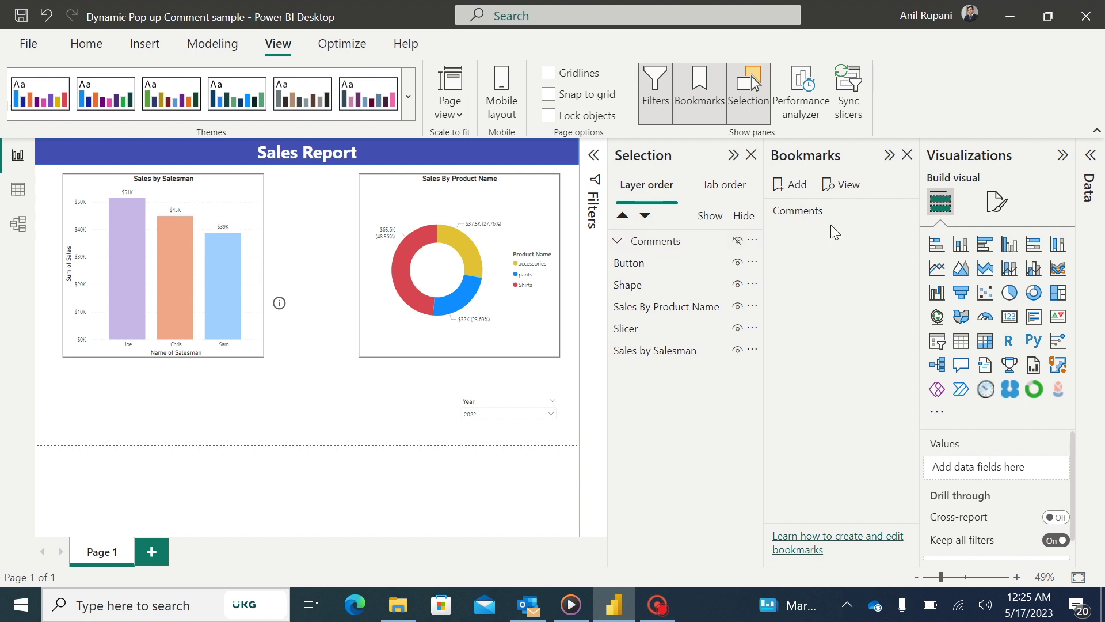
left_click(798, 190)
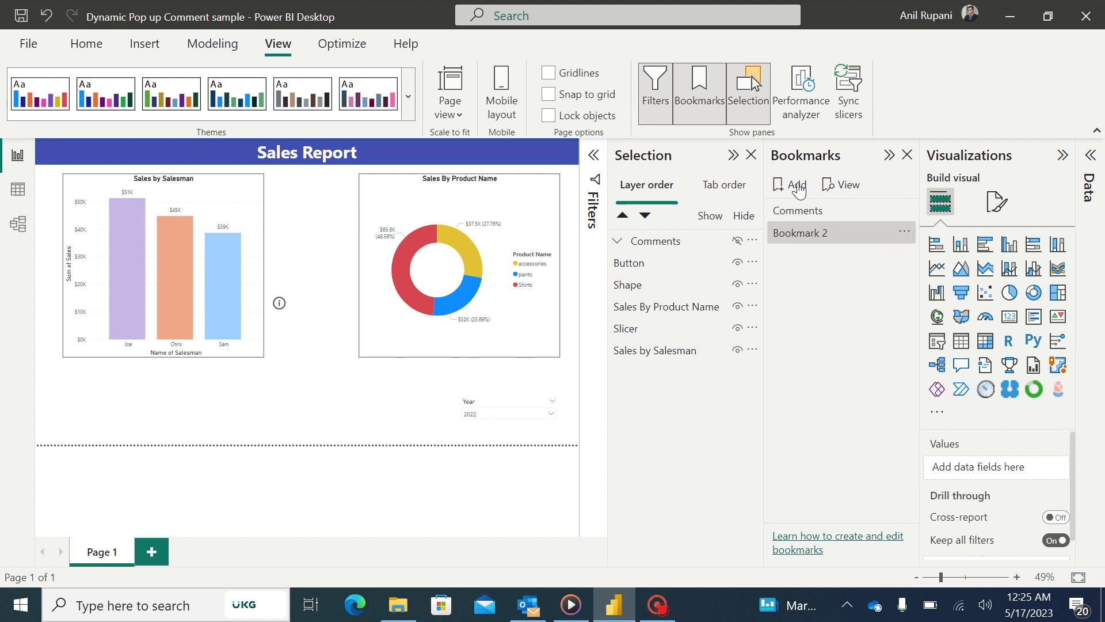
double_click(834, 229)
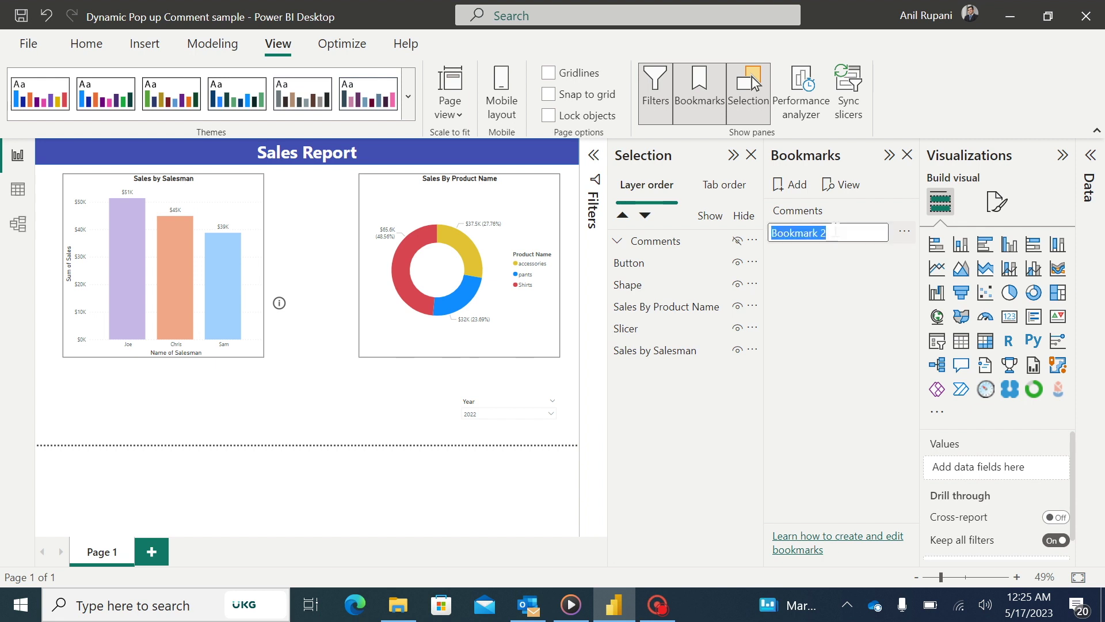
type("B")
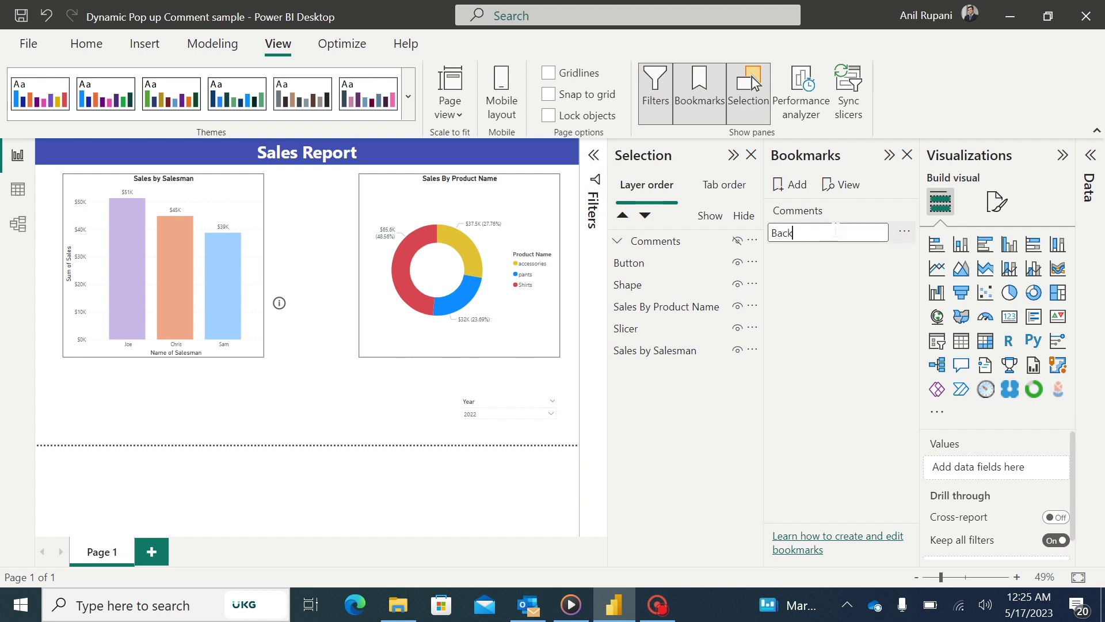
type("ack")
key("Return")
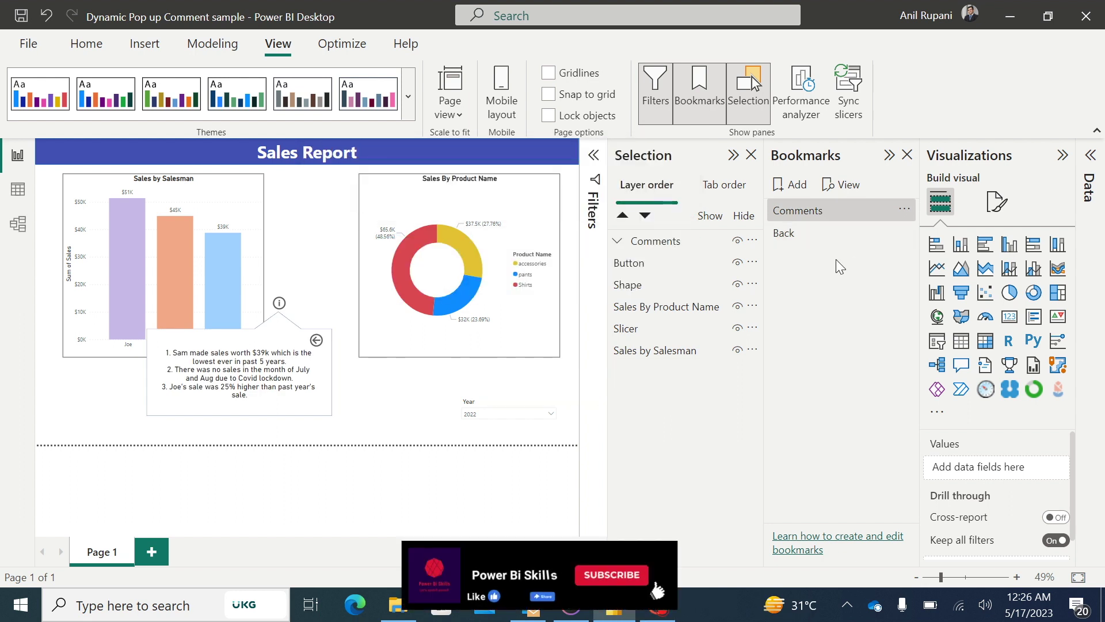
left_click(793, 230)
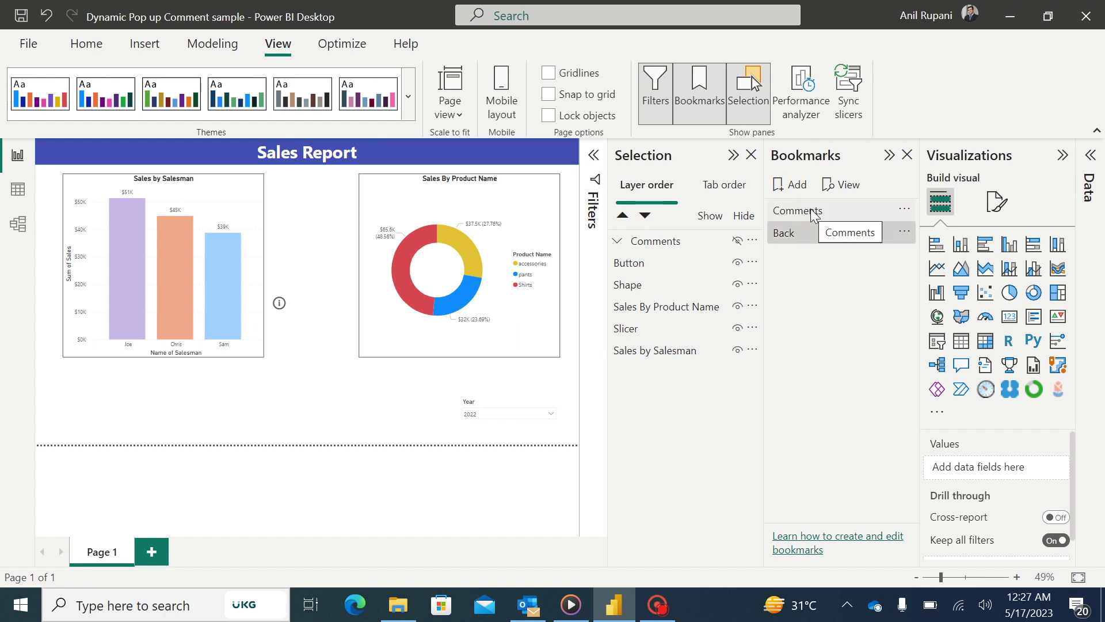
left_click(814, 216)
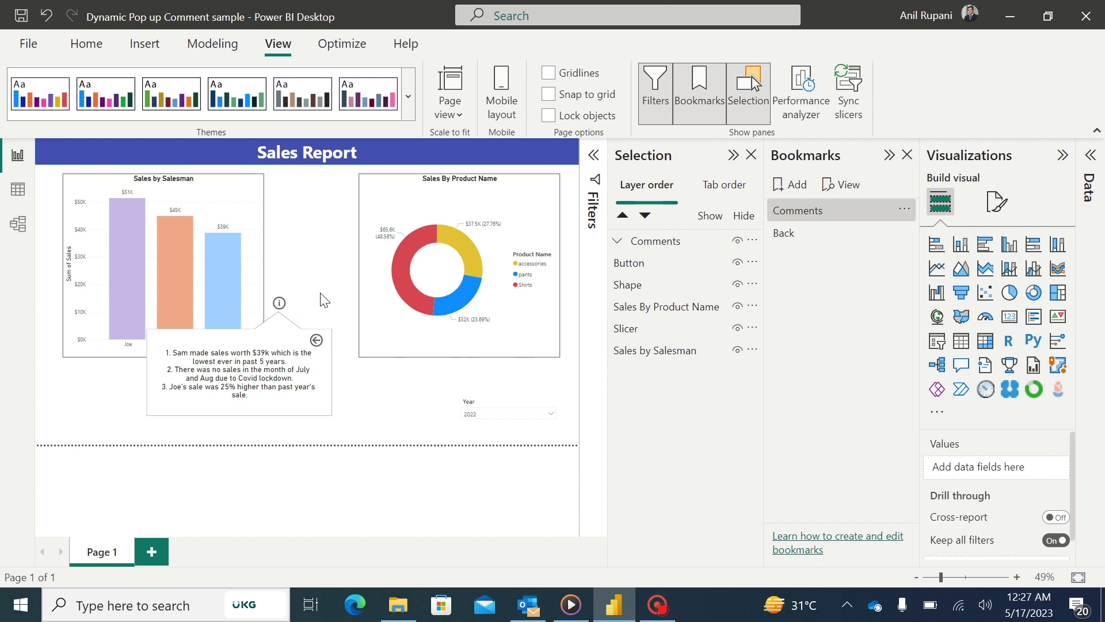
Give the info button a Bookmark action linked to the Comments bookmark
left_click(281, 305)
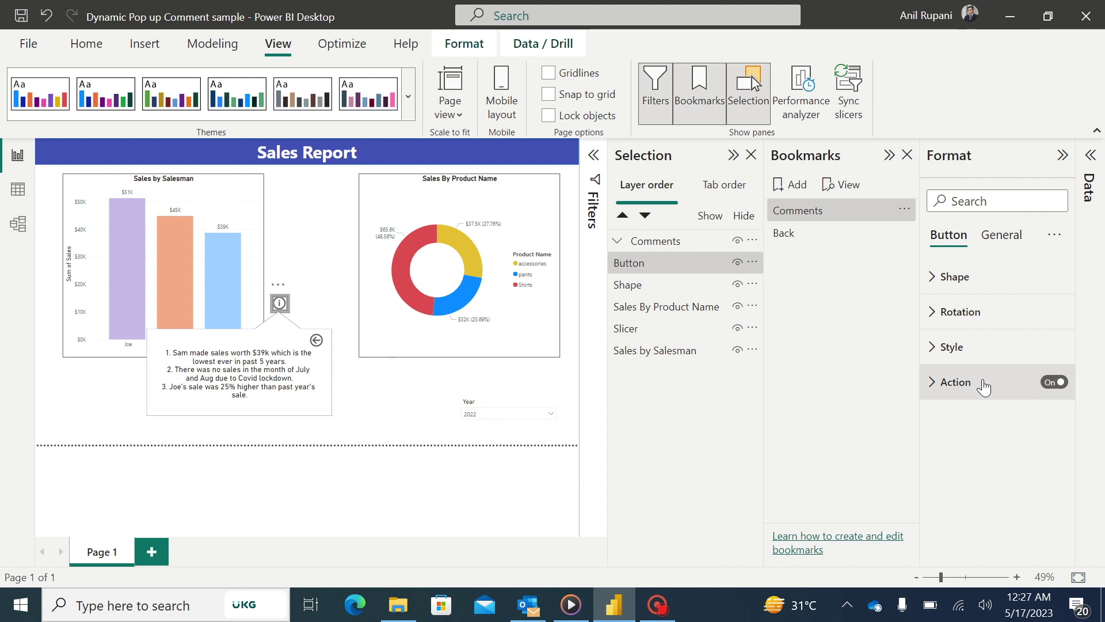
left_click(1055, 384)
left_click(1049, 387)
left_click(932, 385)
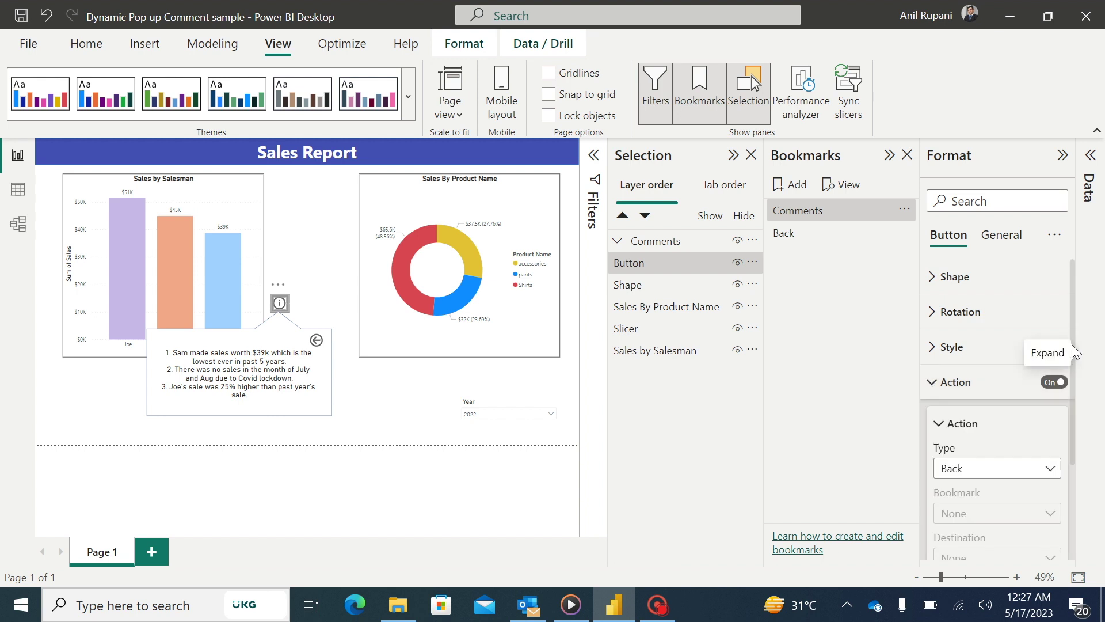
scroll(1073, 352, "down", 2)
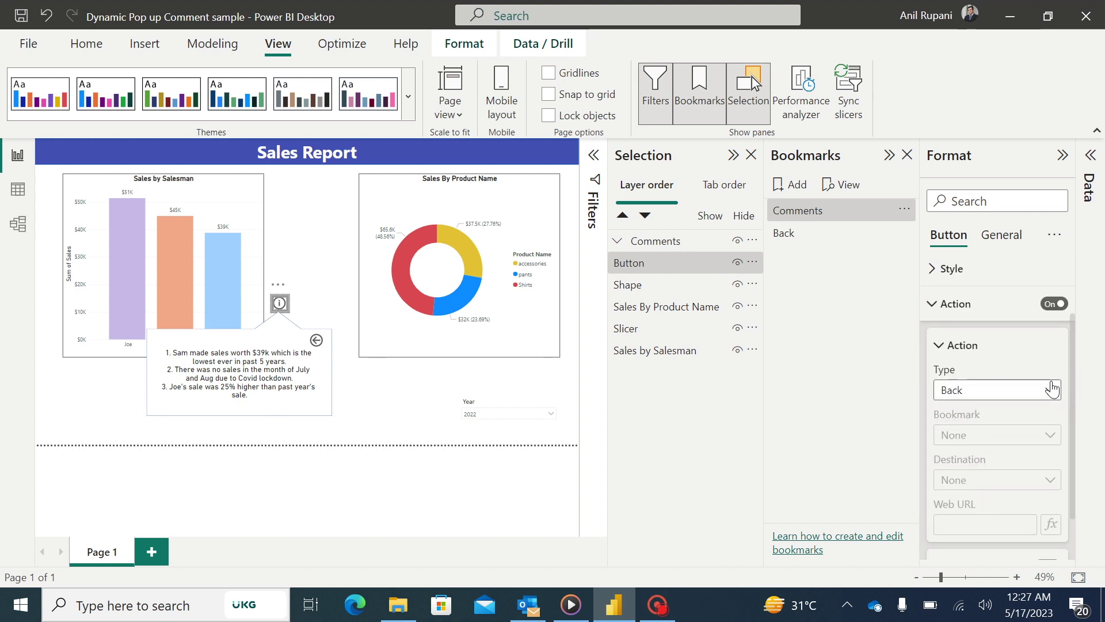
left_click(1049, 391)
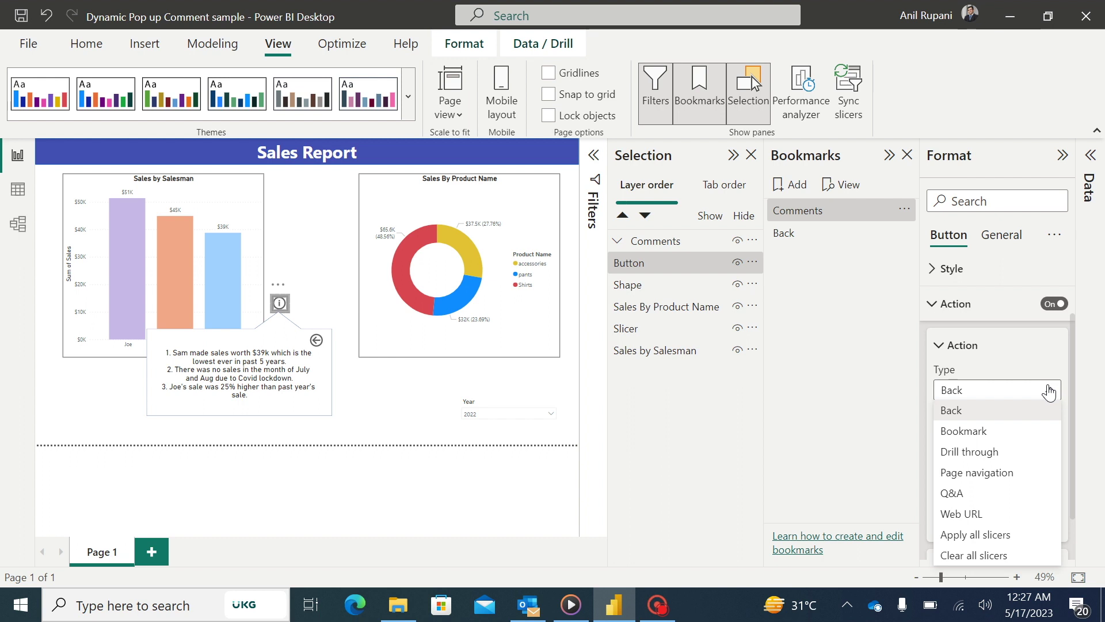
left_click(978, 436)
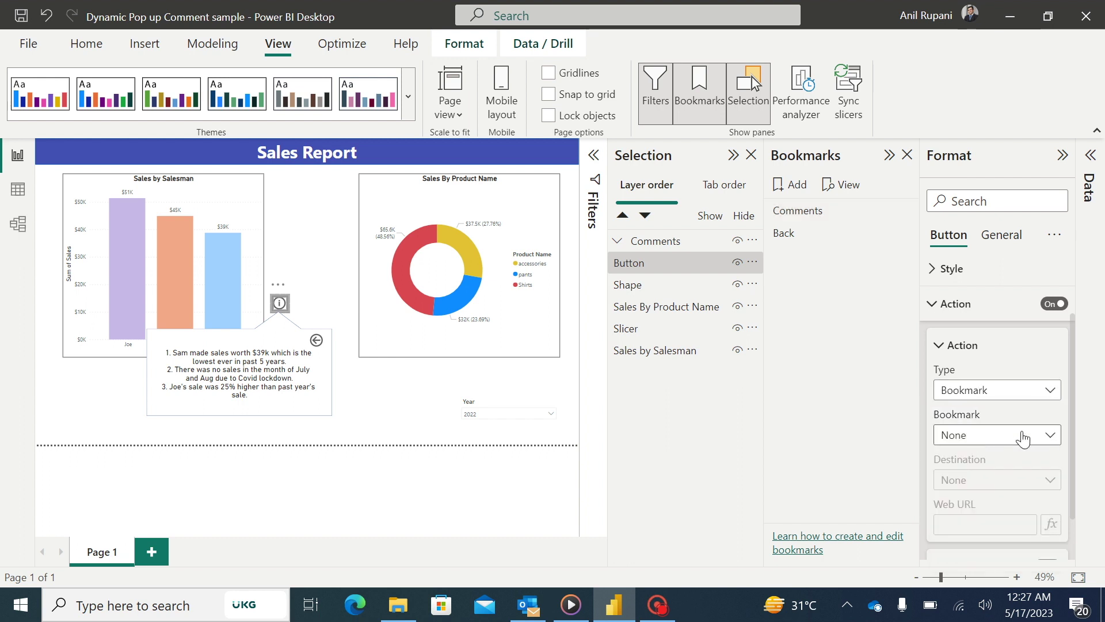
left_click(1052, 437)
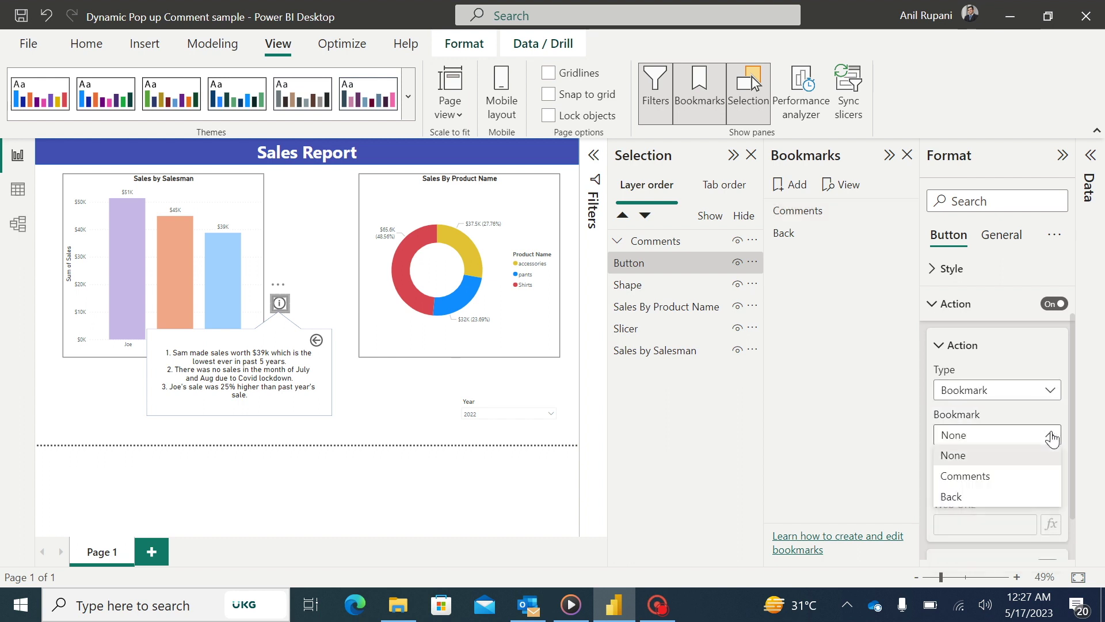
left_click(977, 477)
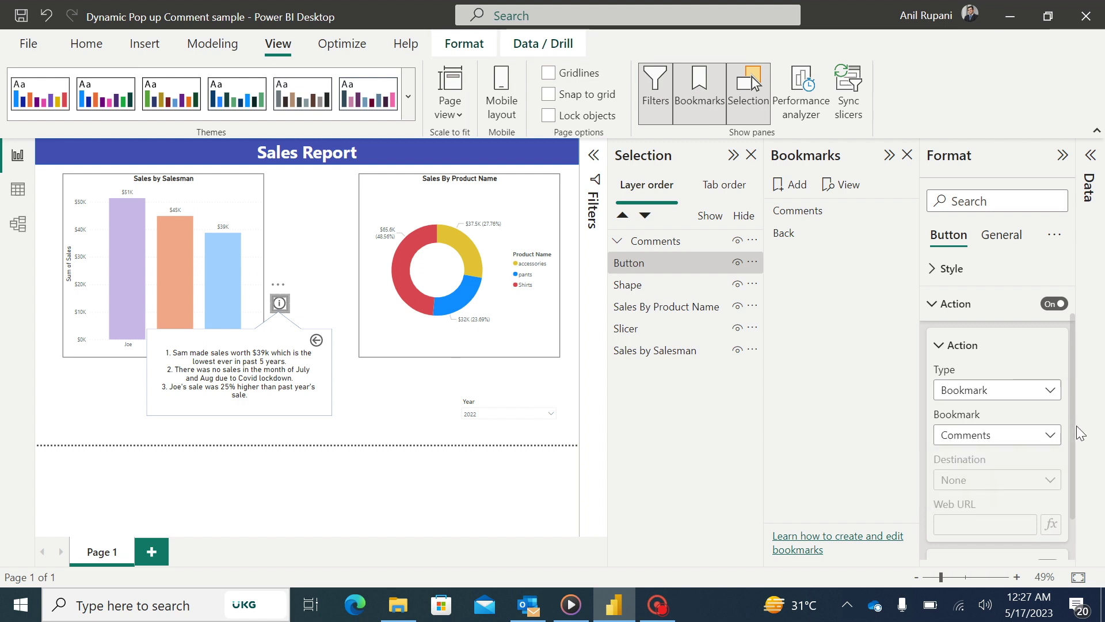
Turn on the info button's tooltip and set its text to Comments
scroll(1078, 451, "down", 2)
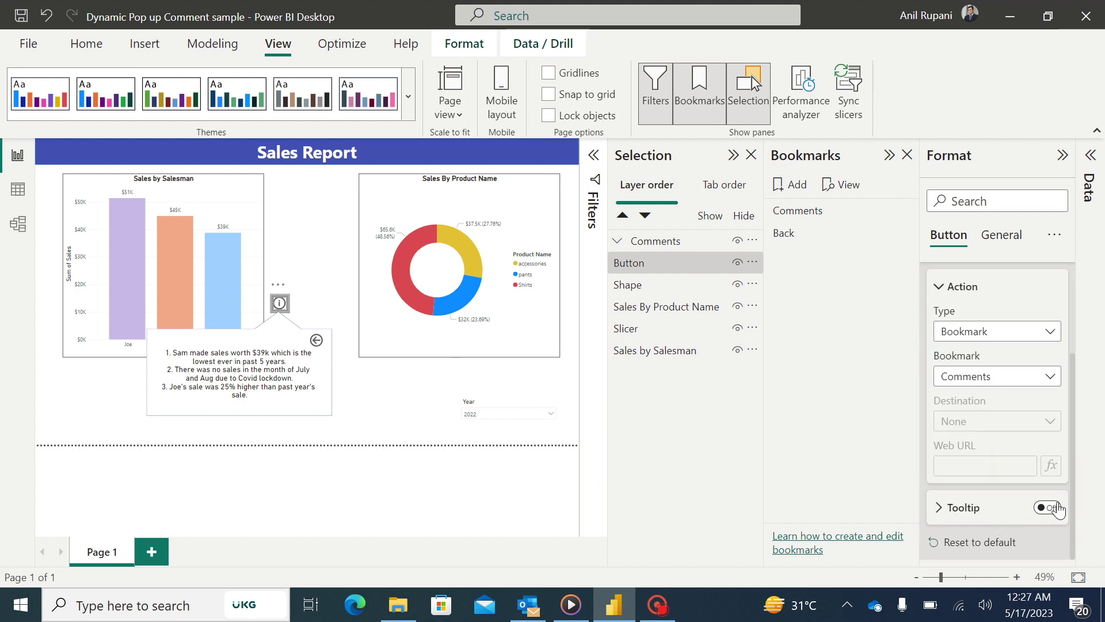
left_click(1055, 511)
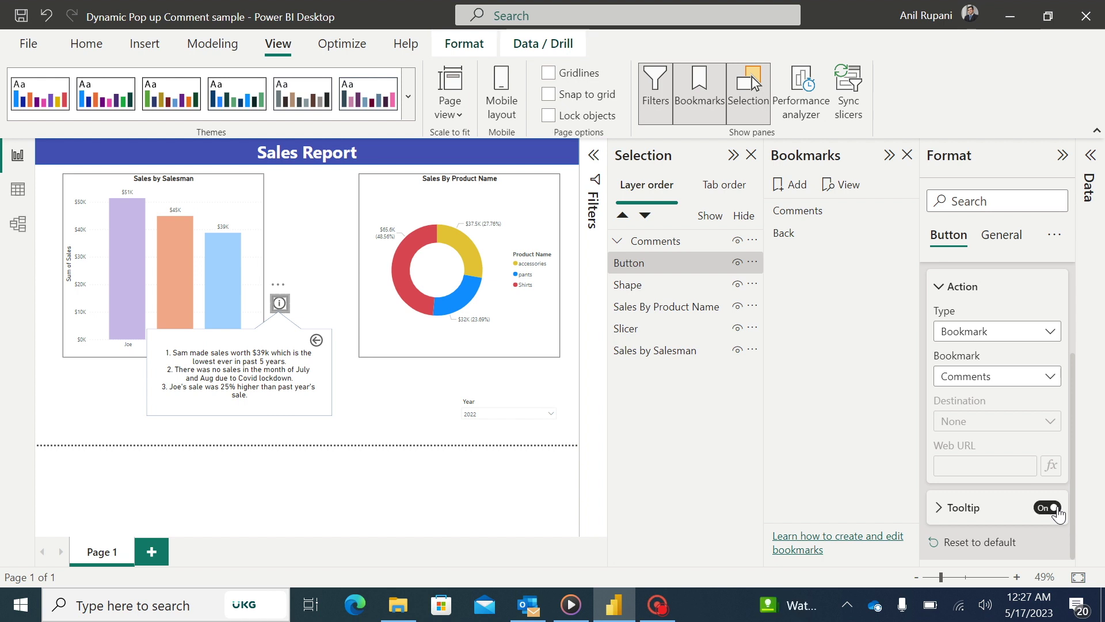
left_click(937, 510)
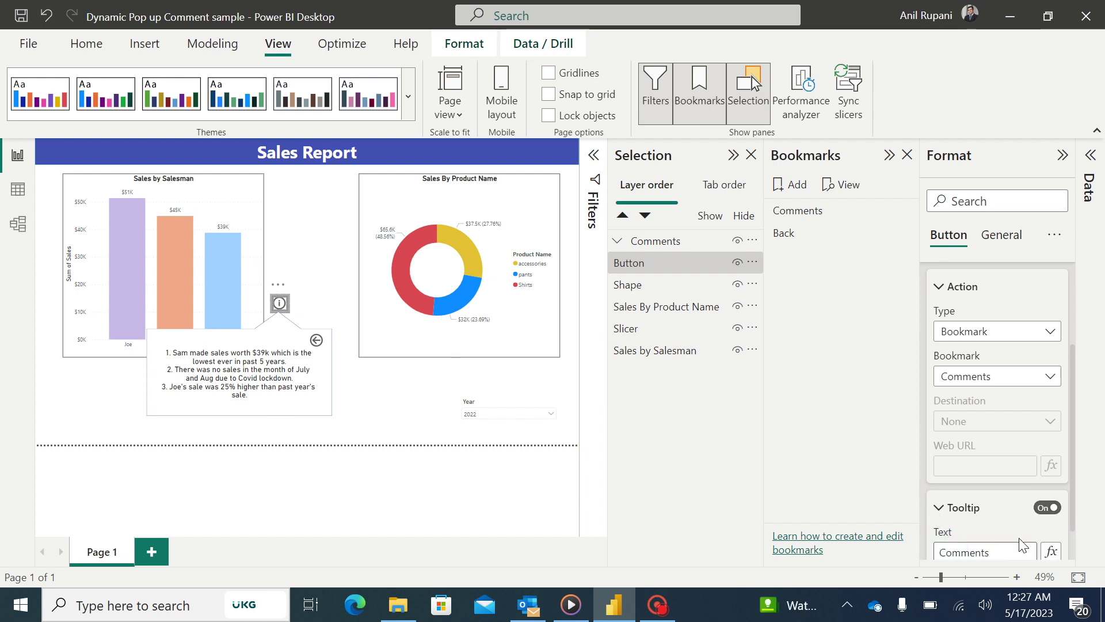
left_click(996, 553)
key("BackSpace")
key("BackSpace")
key("BackSpace")
key("BackSpace")
key("BackSpace")
key("BackSpace")
key("BackSpace")
type("omments")
left_click_drag(1074, 521, 1076, 554)
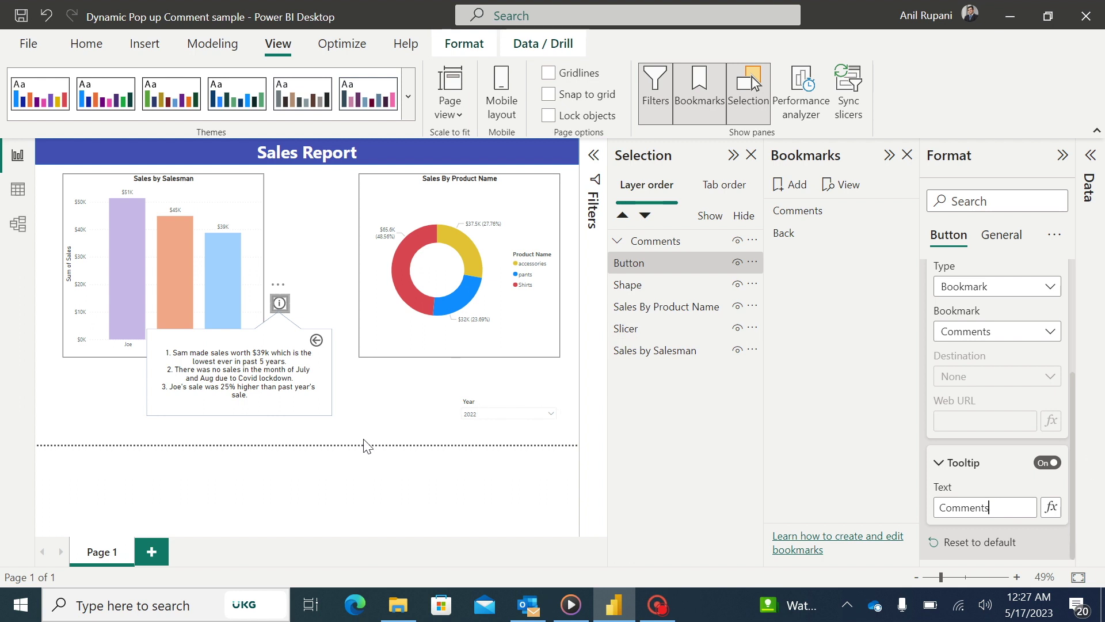
left_click(343, 444)
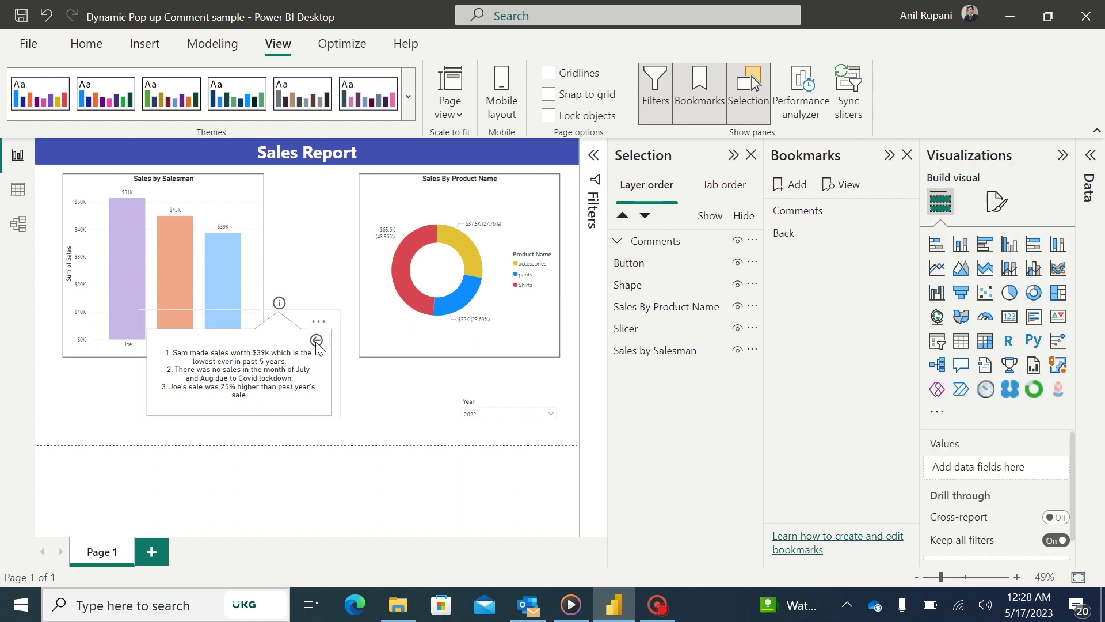
Turn on the back-arrow button's action, set to Bookmark and linked to the Back bookmark
left_click(317, 342)
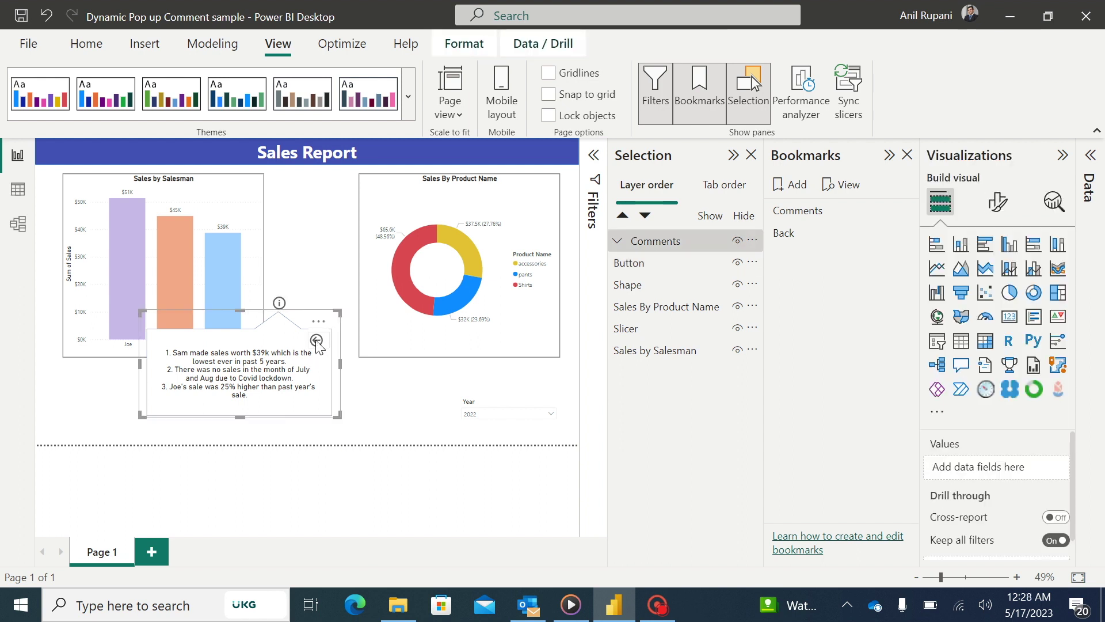
left_click(317, 342)
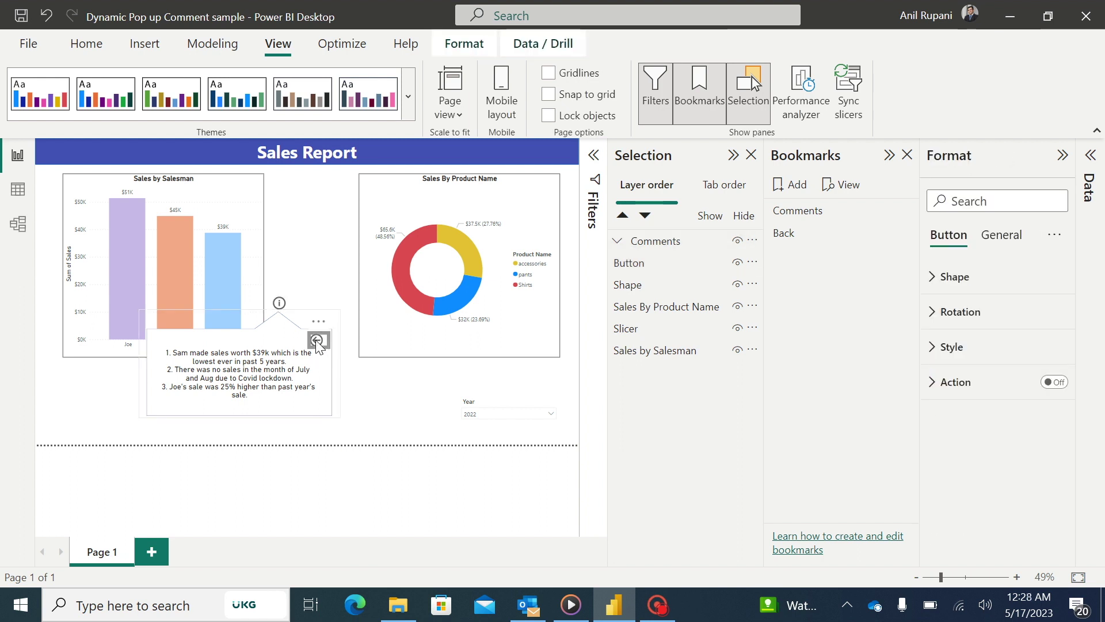
left_click(1059, 382)
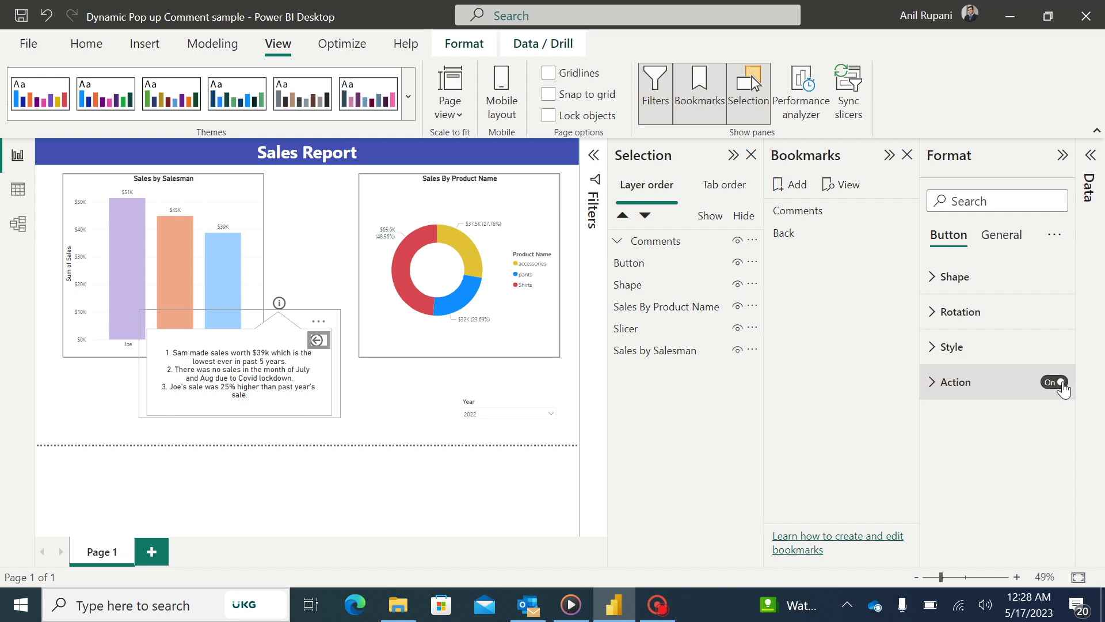
left_click(931, 386)
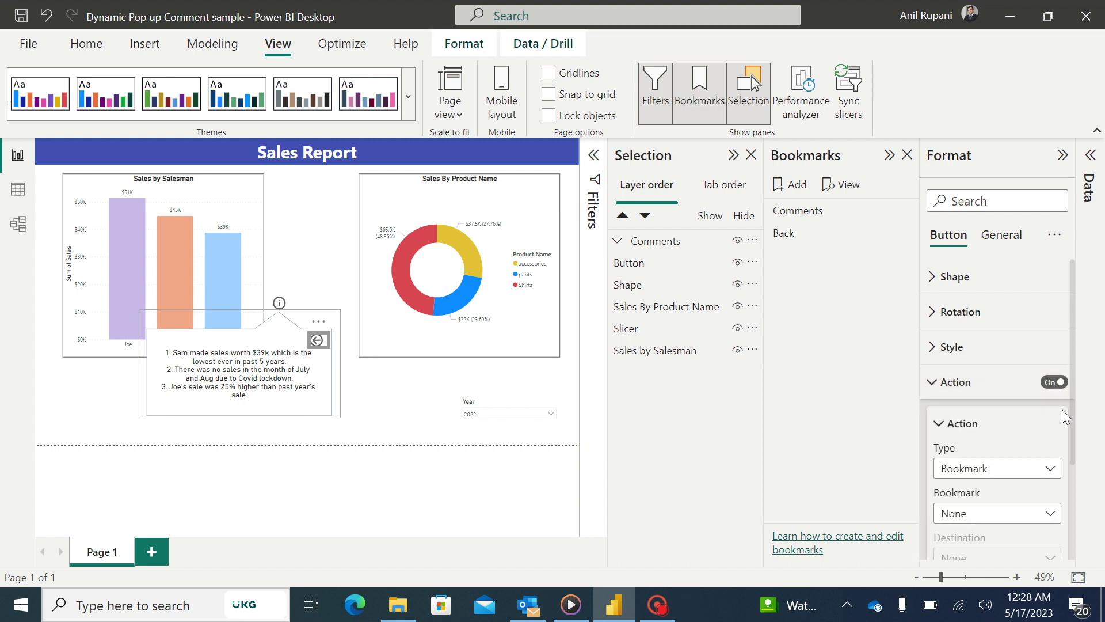
left_click(1050, 468)
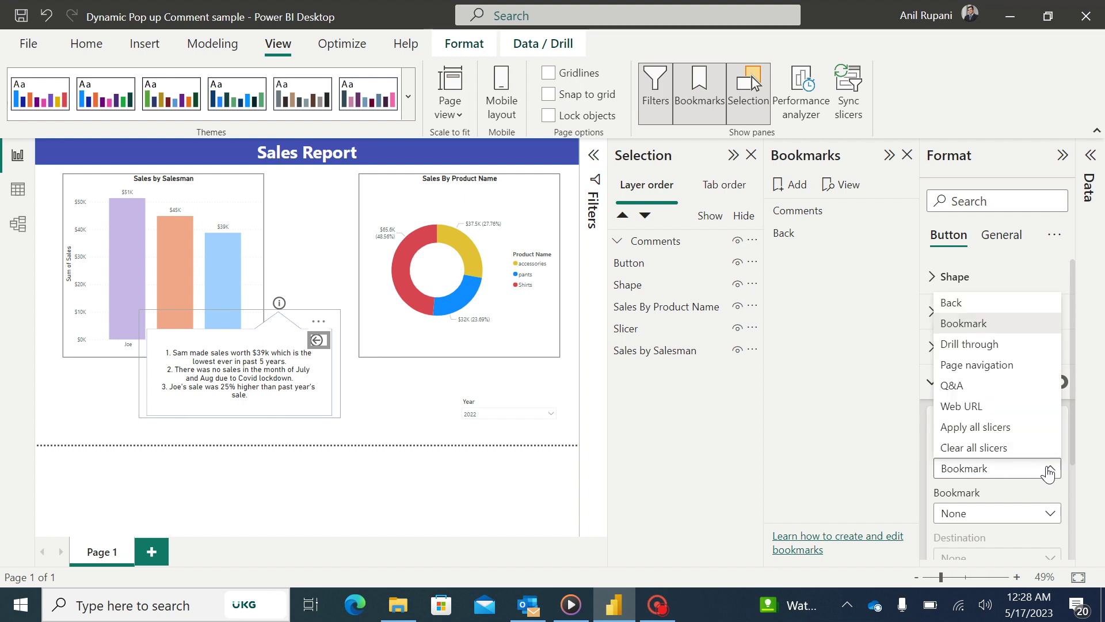
left_click(979, 326)
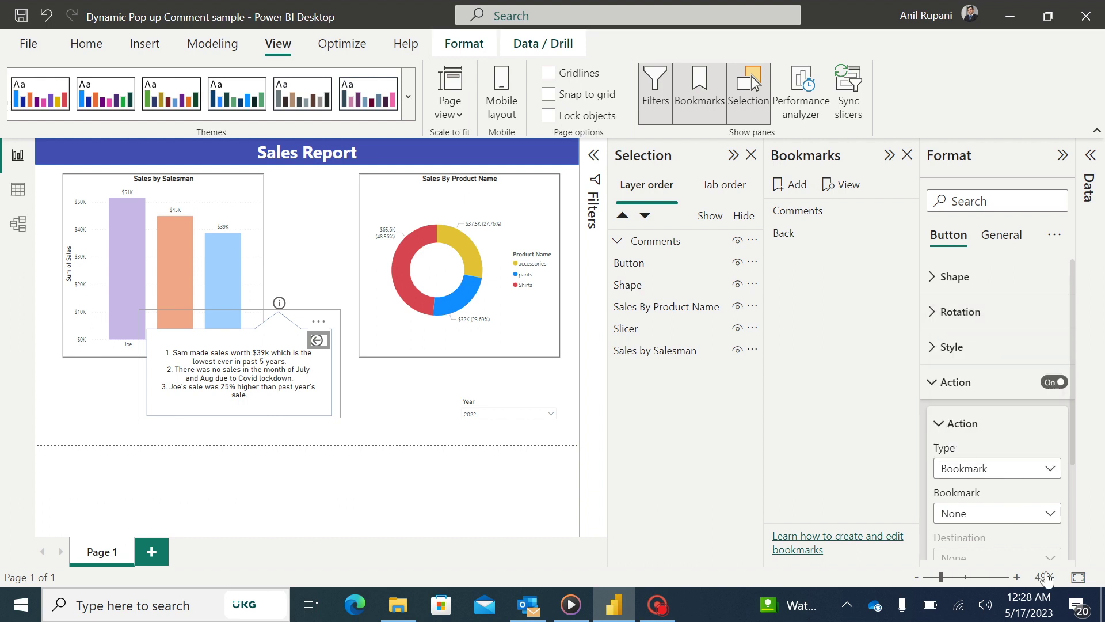
left_click(1043, 519)
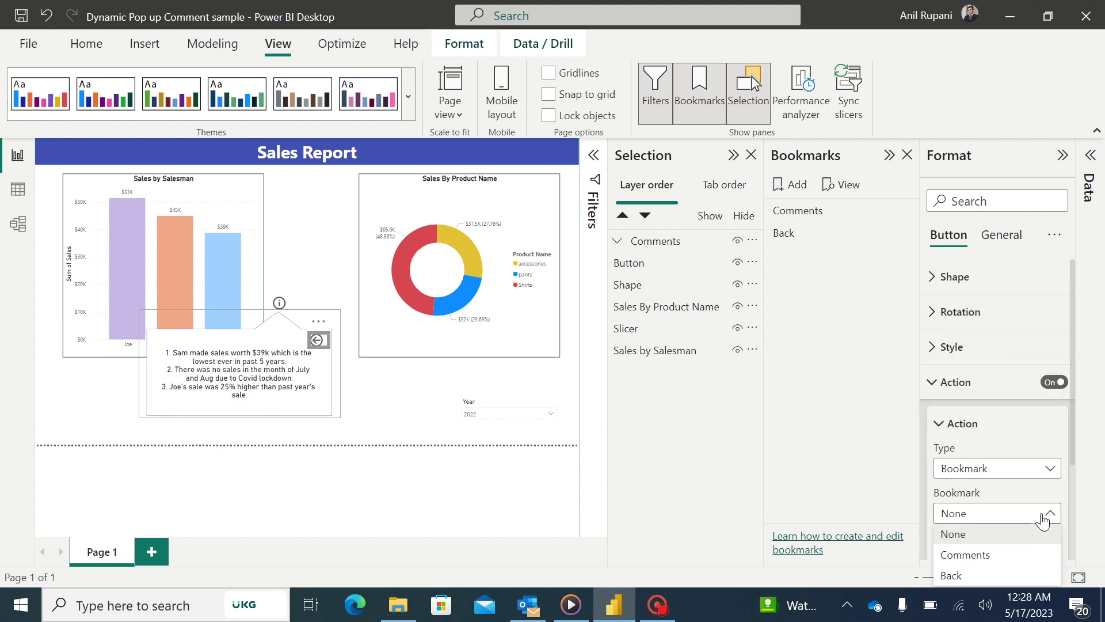
left_click(968, 577)
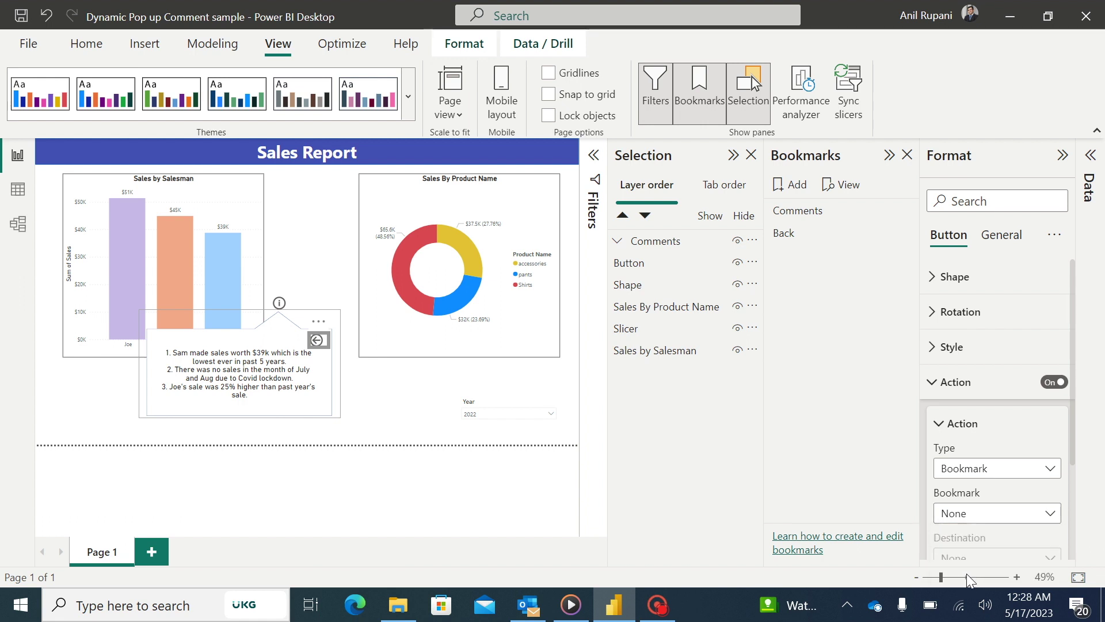
Check that the back arrow's tooltip text reads Back, then collapse the Format pane
left_click_drag(1074, 458, 1081, 563)
left_click(941, 509)
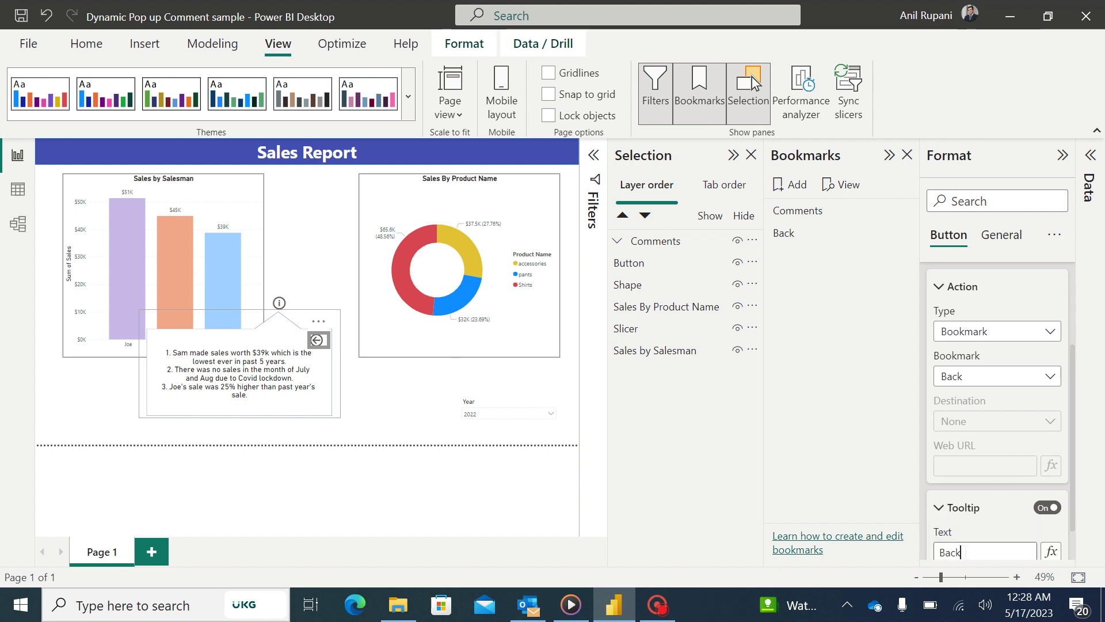
scroll(1073, 518, "down", 1)
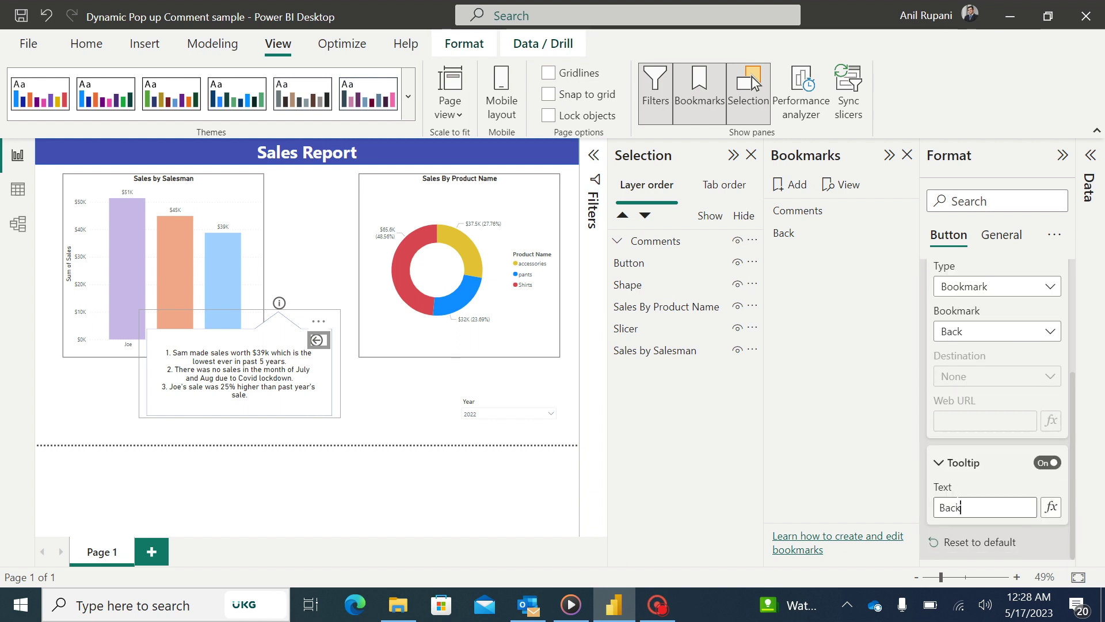
left_click(937, 466)
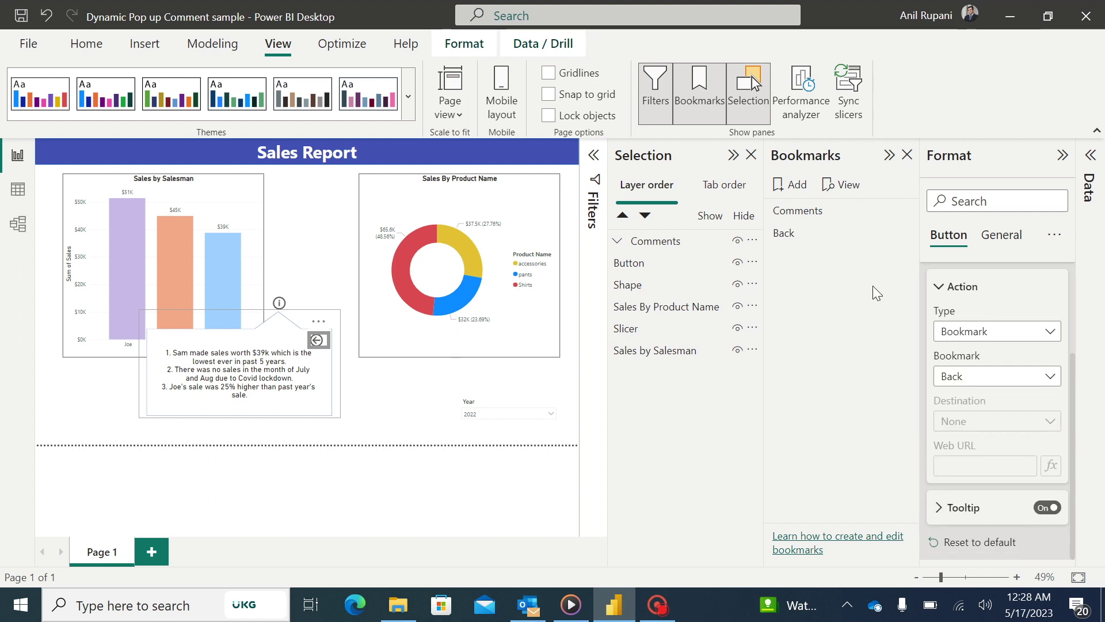
left_click(1062, 156)
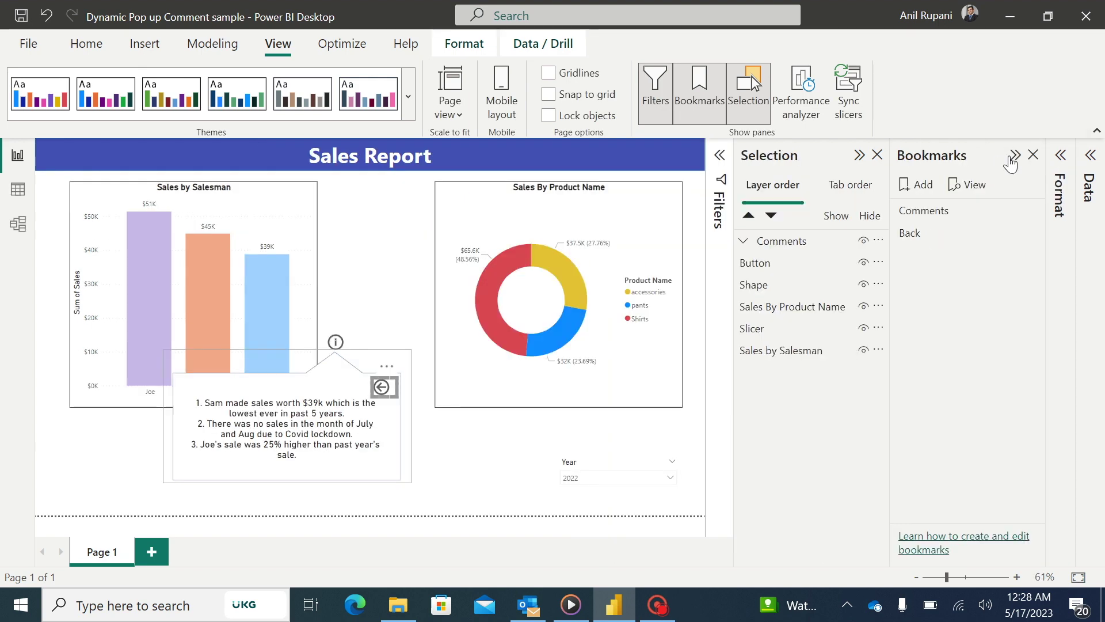
Collapse the Bookmarks and Selection panes, then test the back arrow hides the callout and the info icon reopens it
left_click(1017, 162)
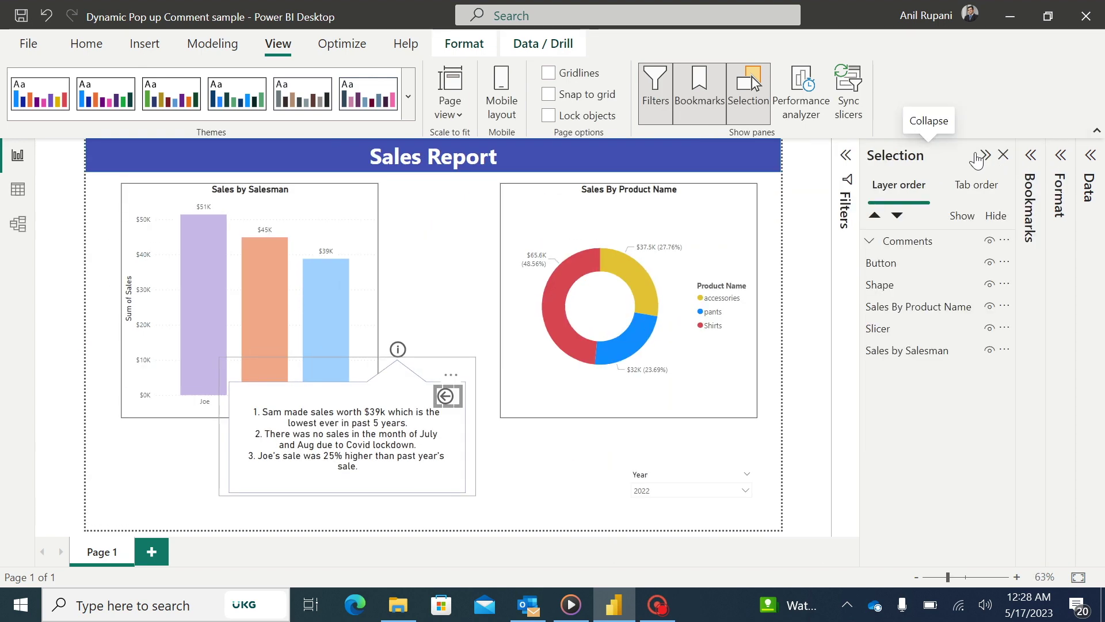
left_click(983, 158)
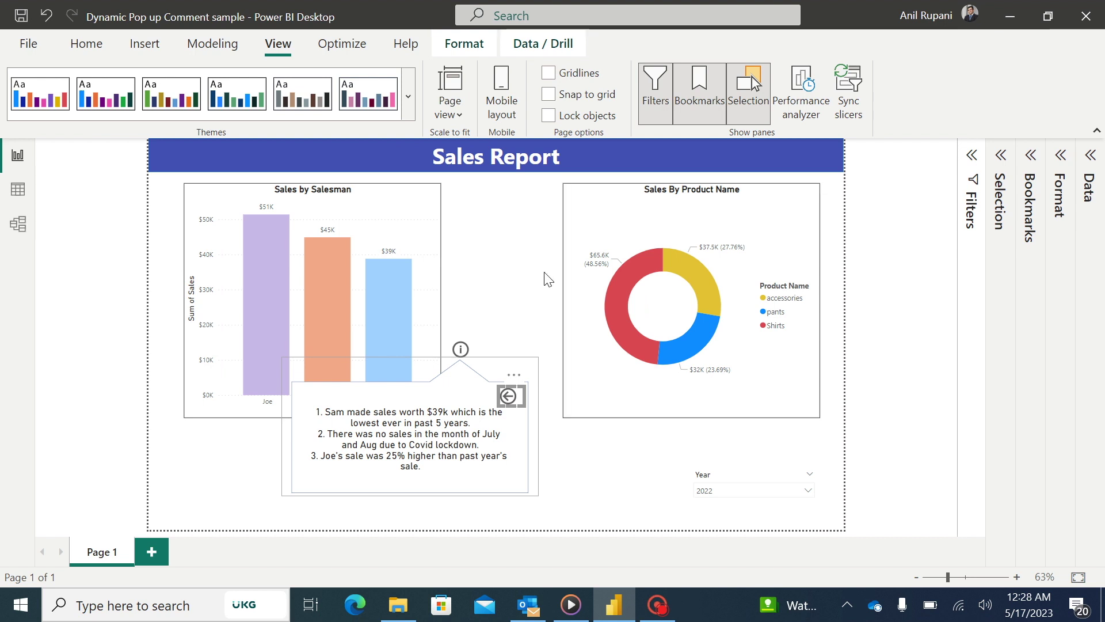
left_click(509, 398)
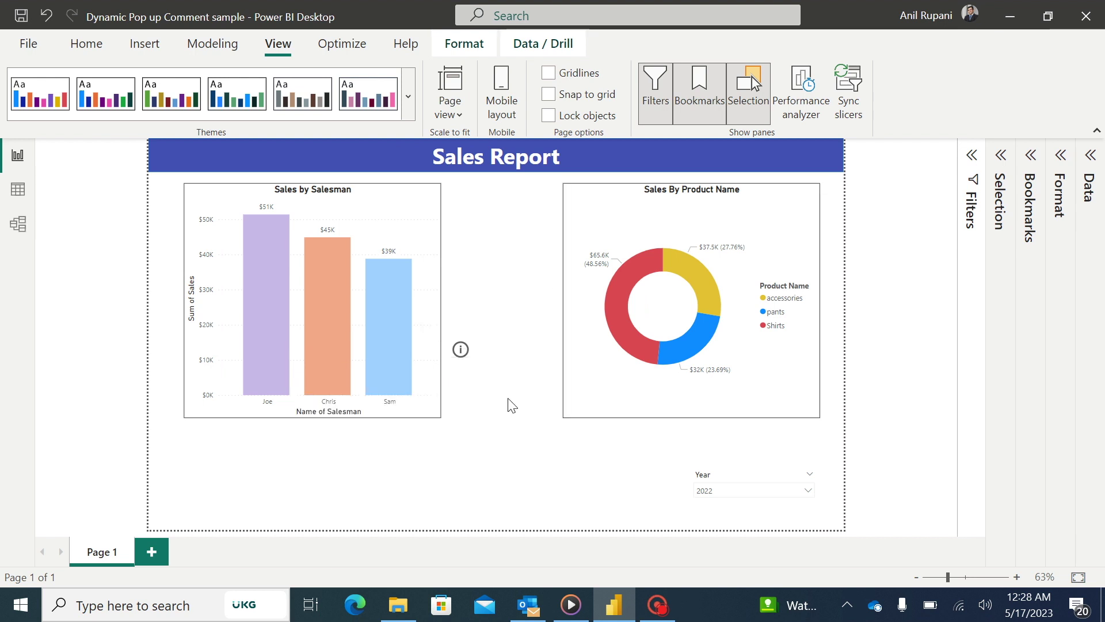
left_click(461, 351, "ctrl")
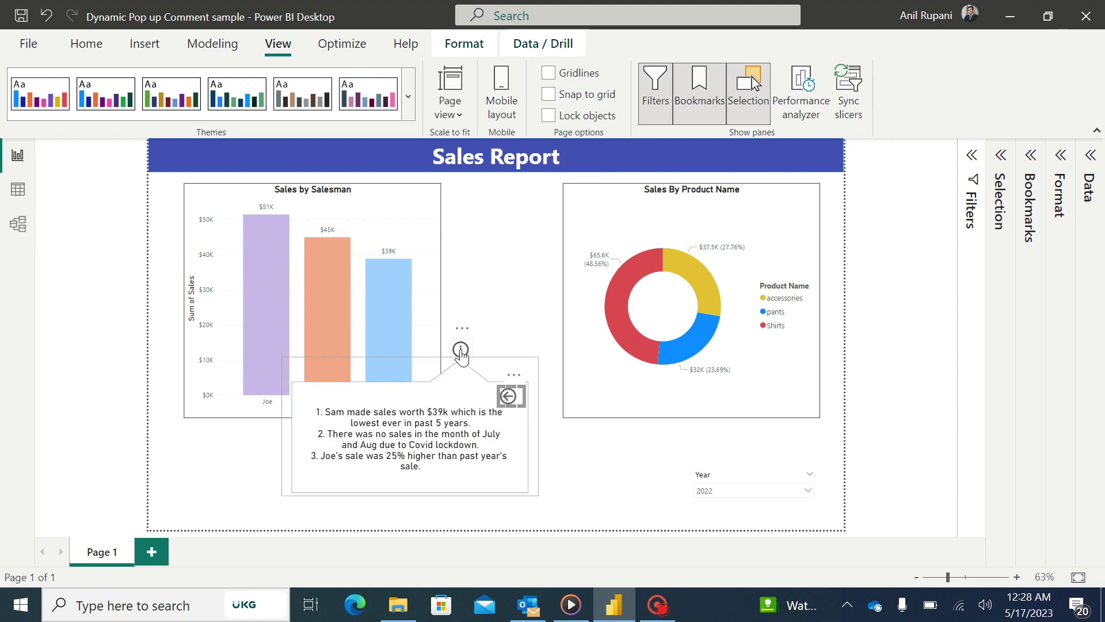
left_click(570, 457)
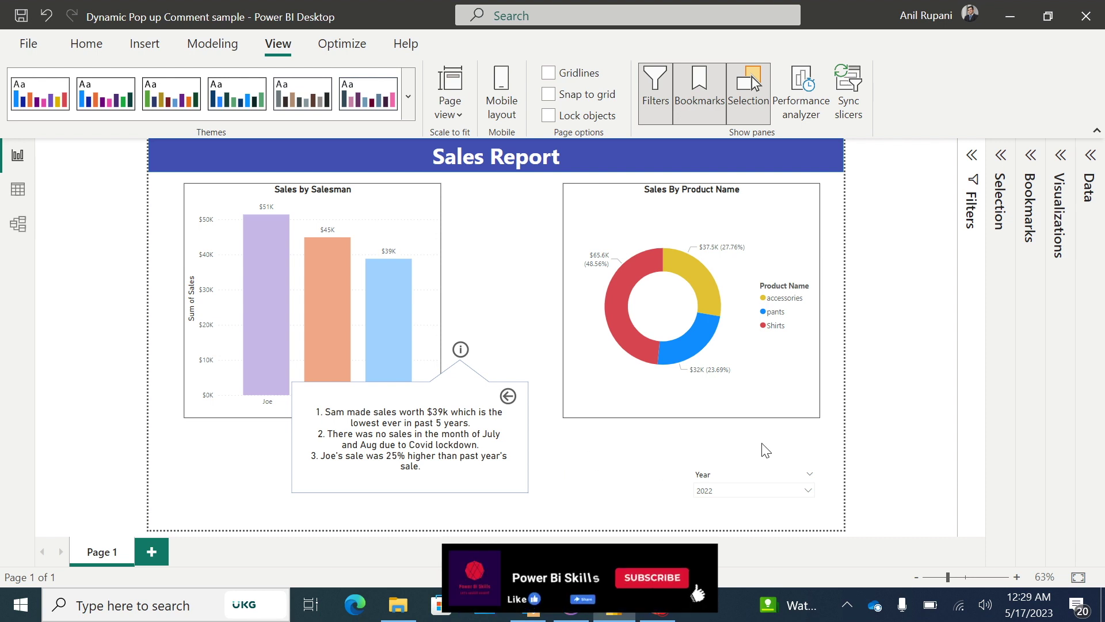
Switch the Year slicer to 2023 to review the comment, back to 2022, and hide the callout
left_click(809, 491)
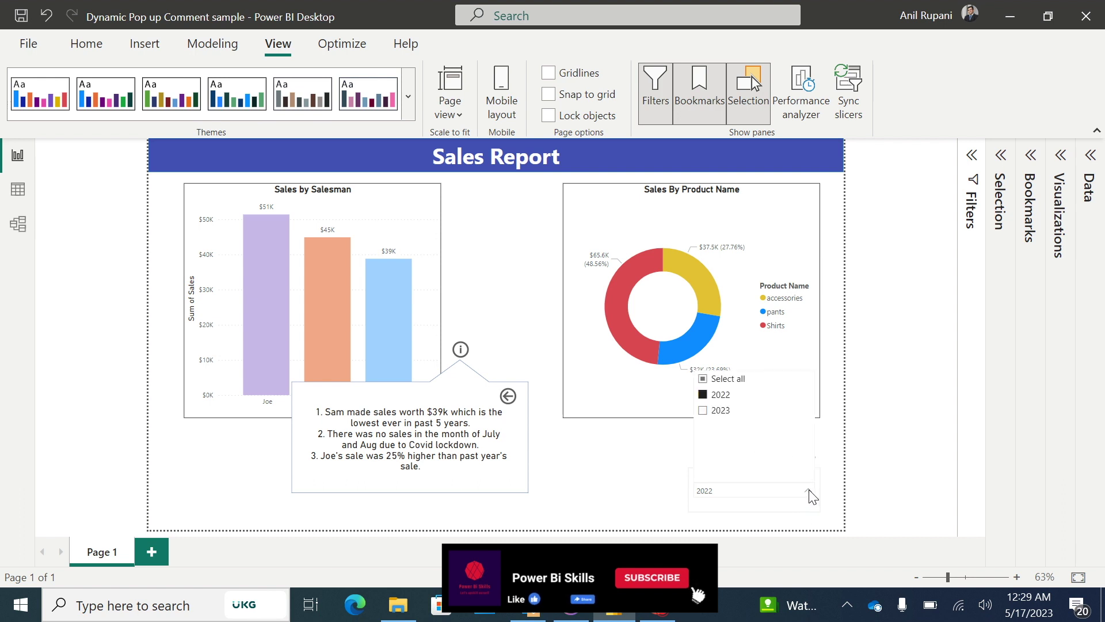
left_click(703, 411)
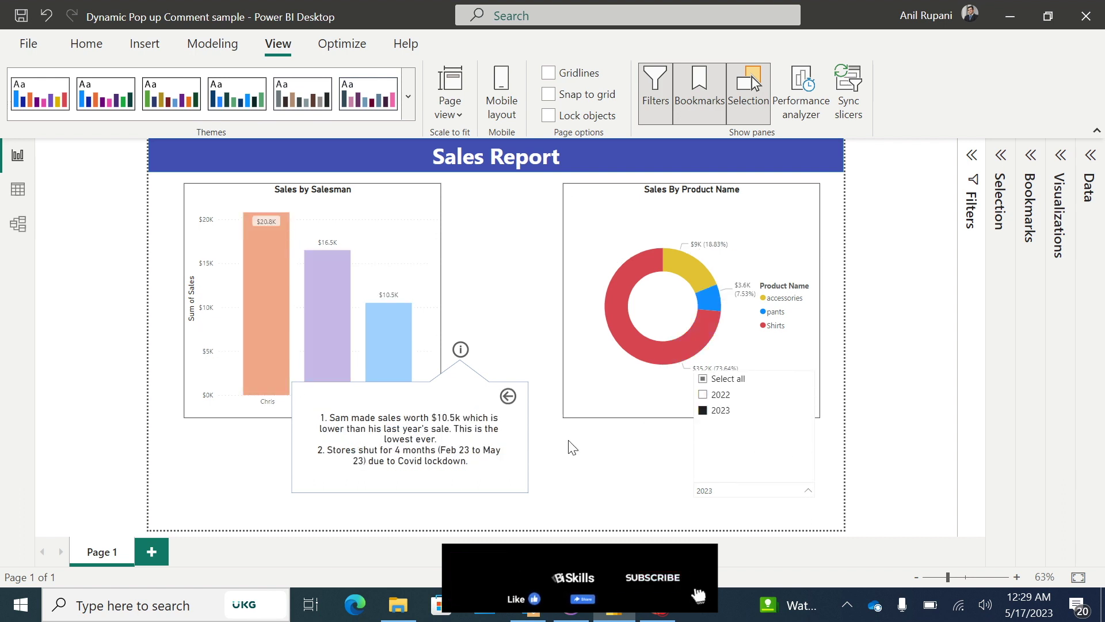
left_click(704, 396)
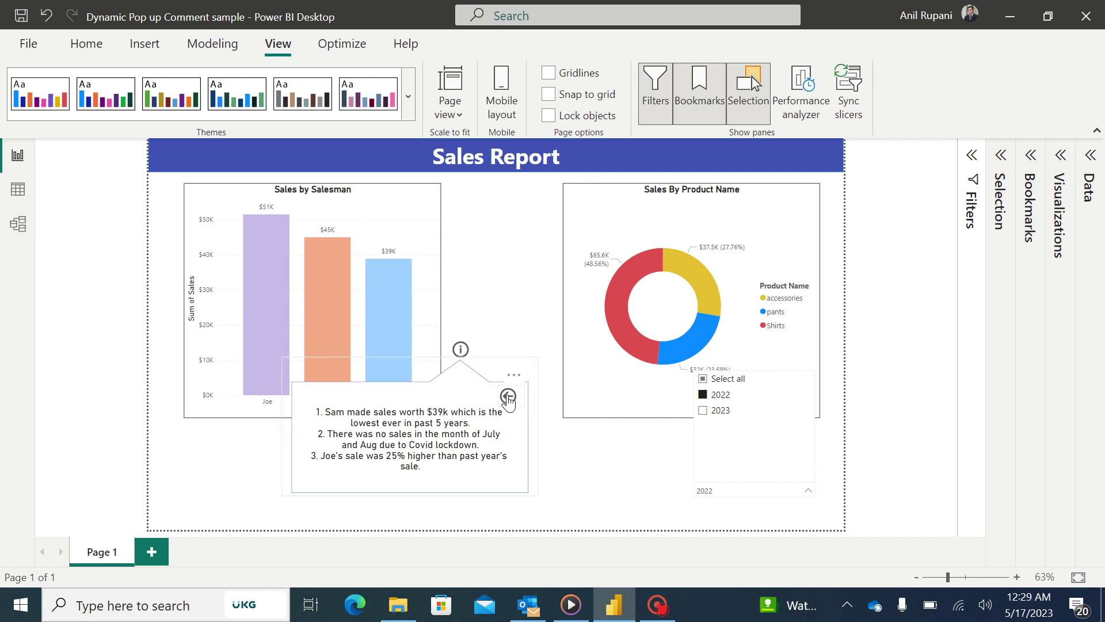
left_click(507, 397)
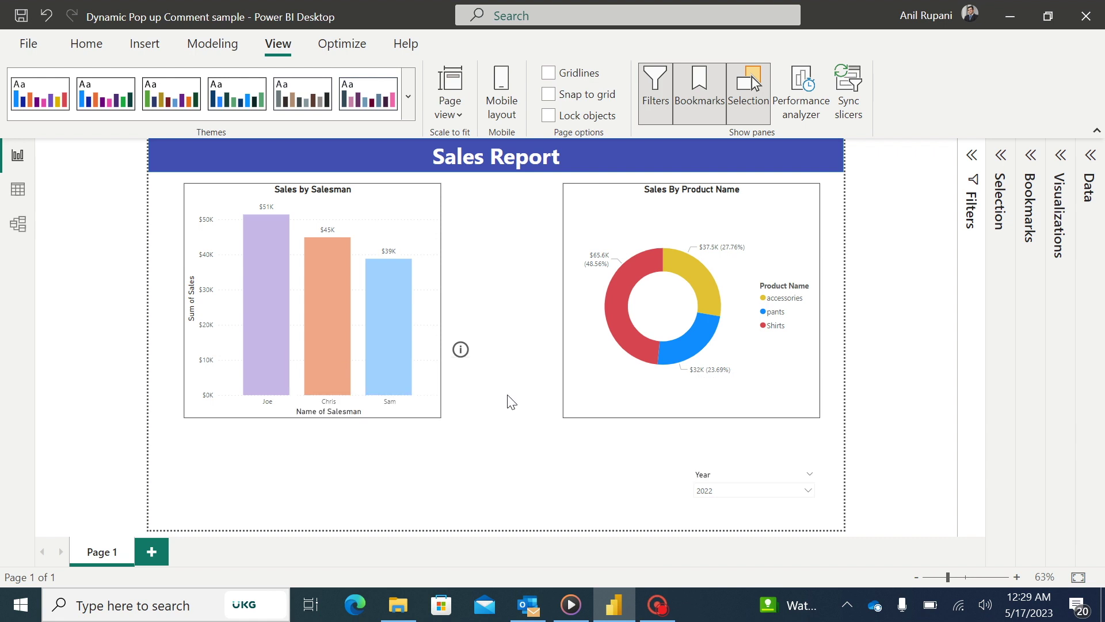